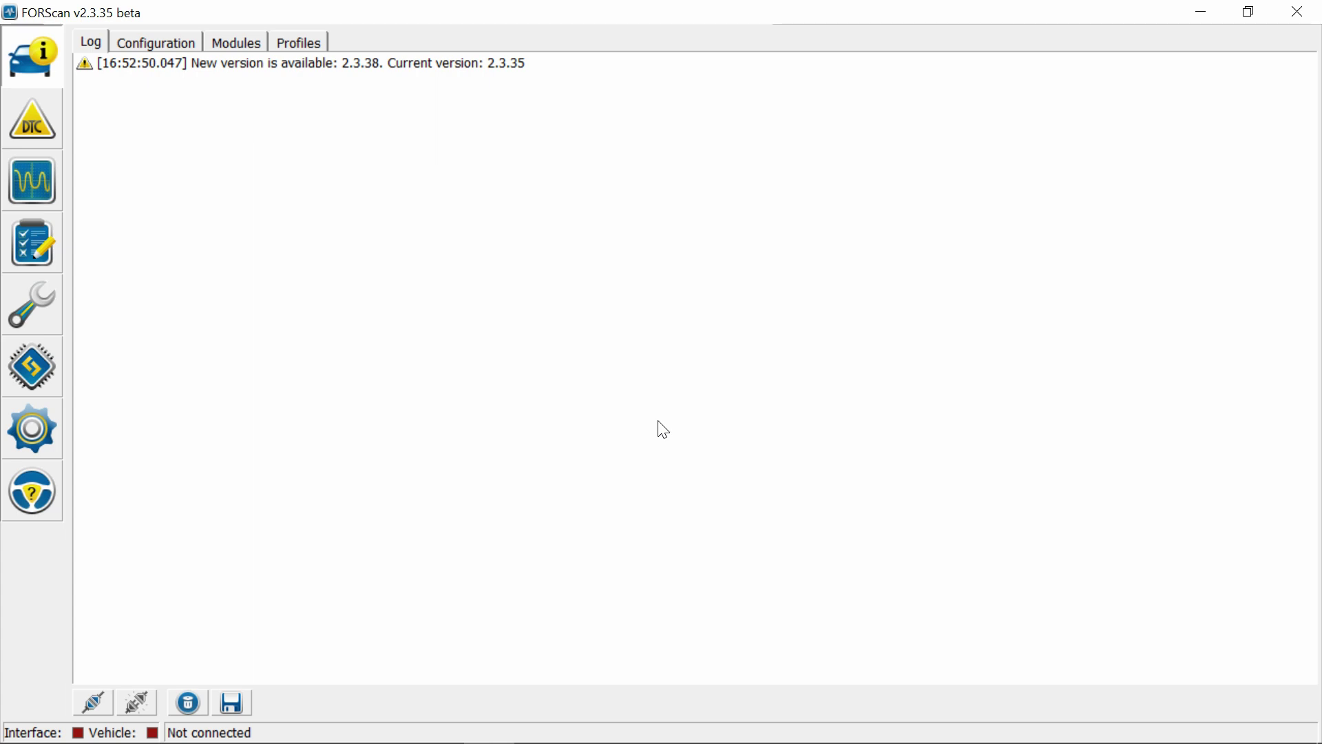
Connect to the vehicle, load its recorded Ford F-150 profile, and answer No to the HS/MS CAN switch question.
click(91, 704)
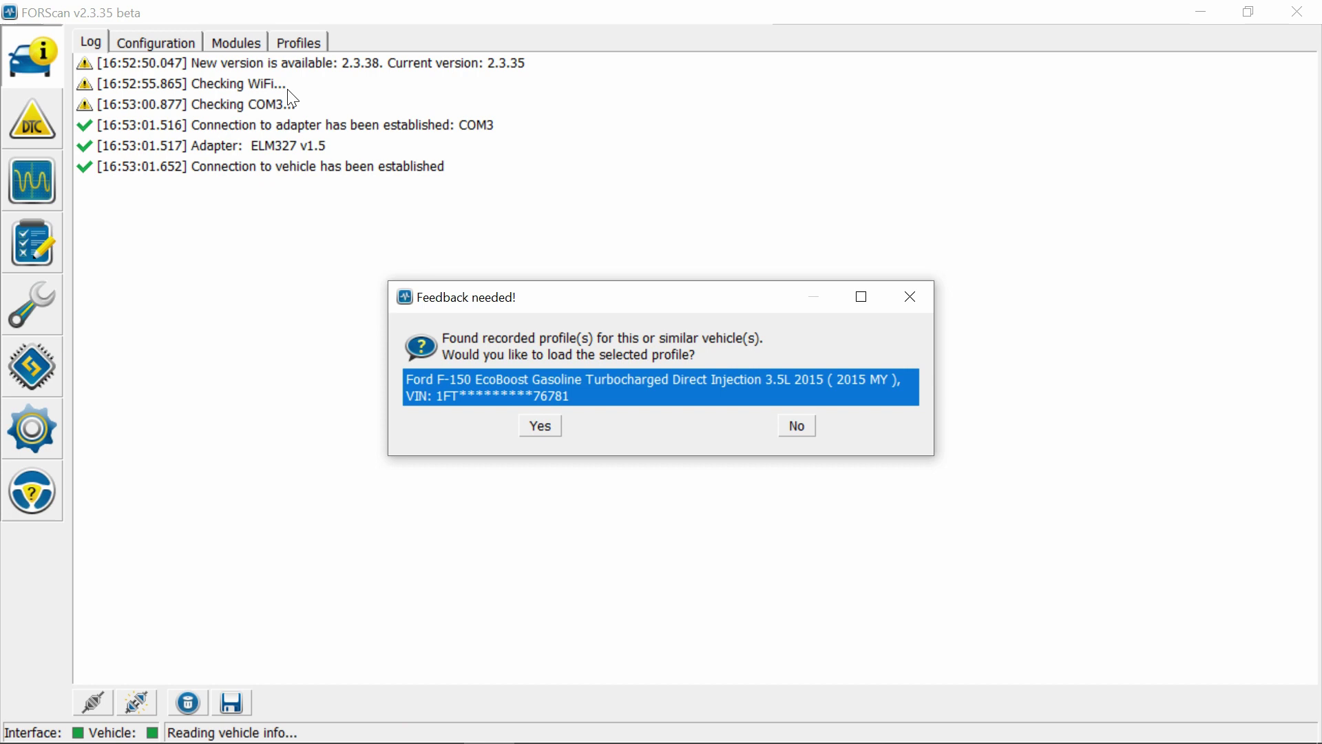
click(540, 427)
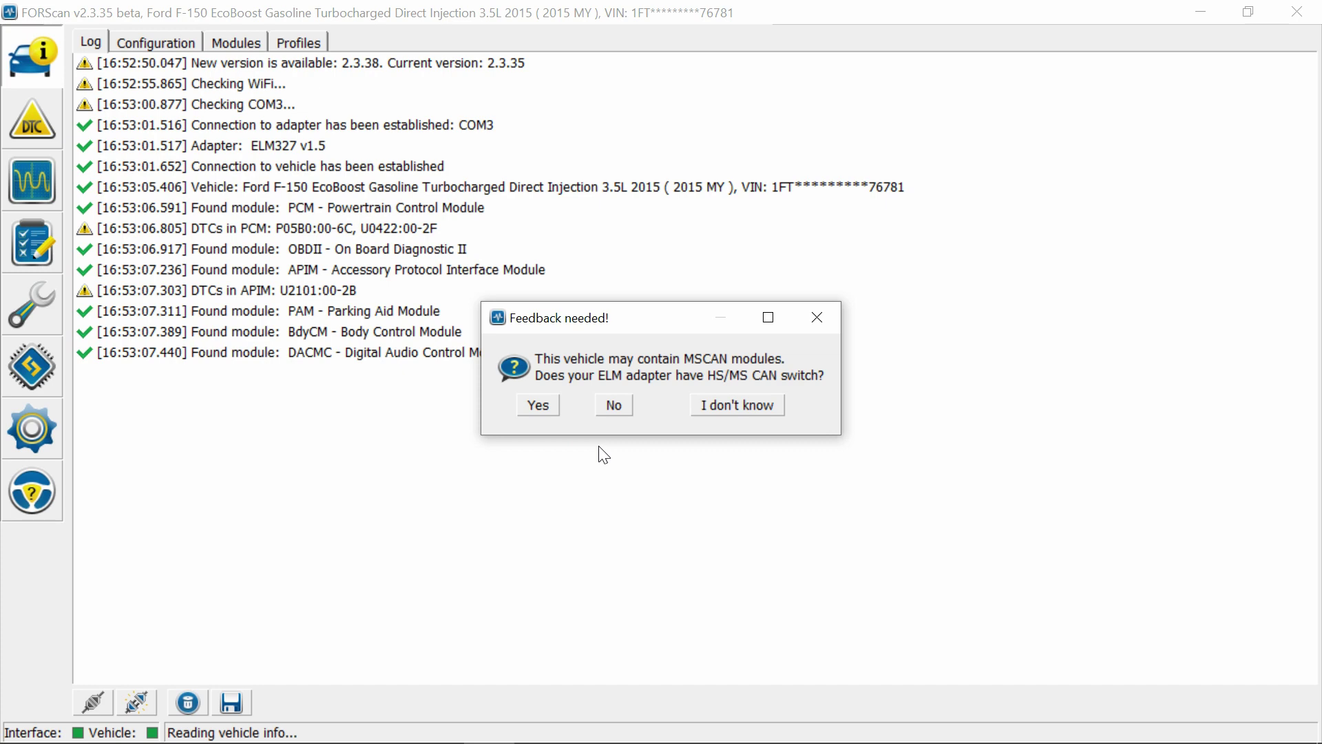
click(626, 407)
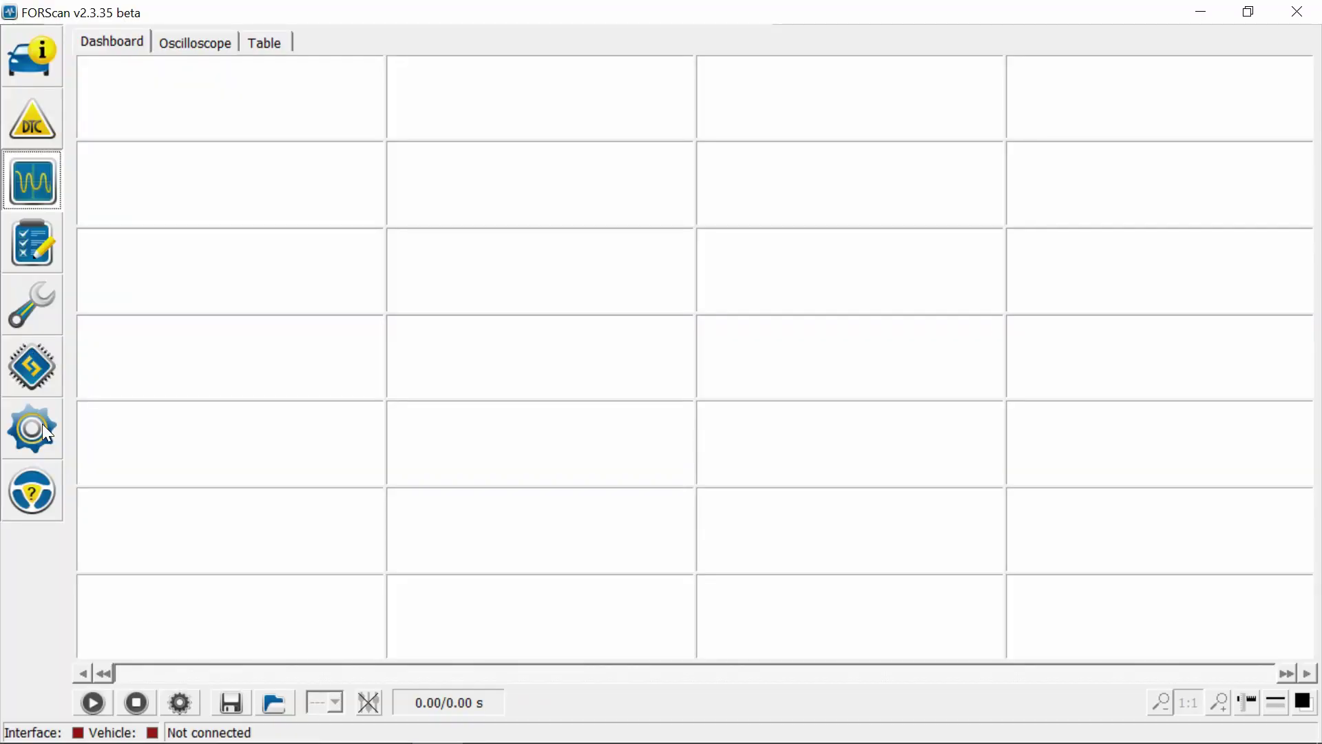
Set the ELM327 MS-CAN support in the connection settings to RTS relay.
click(44, 427)
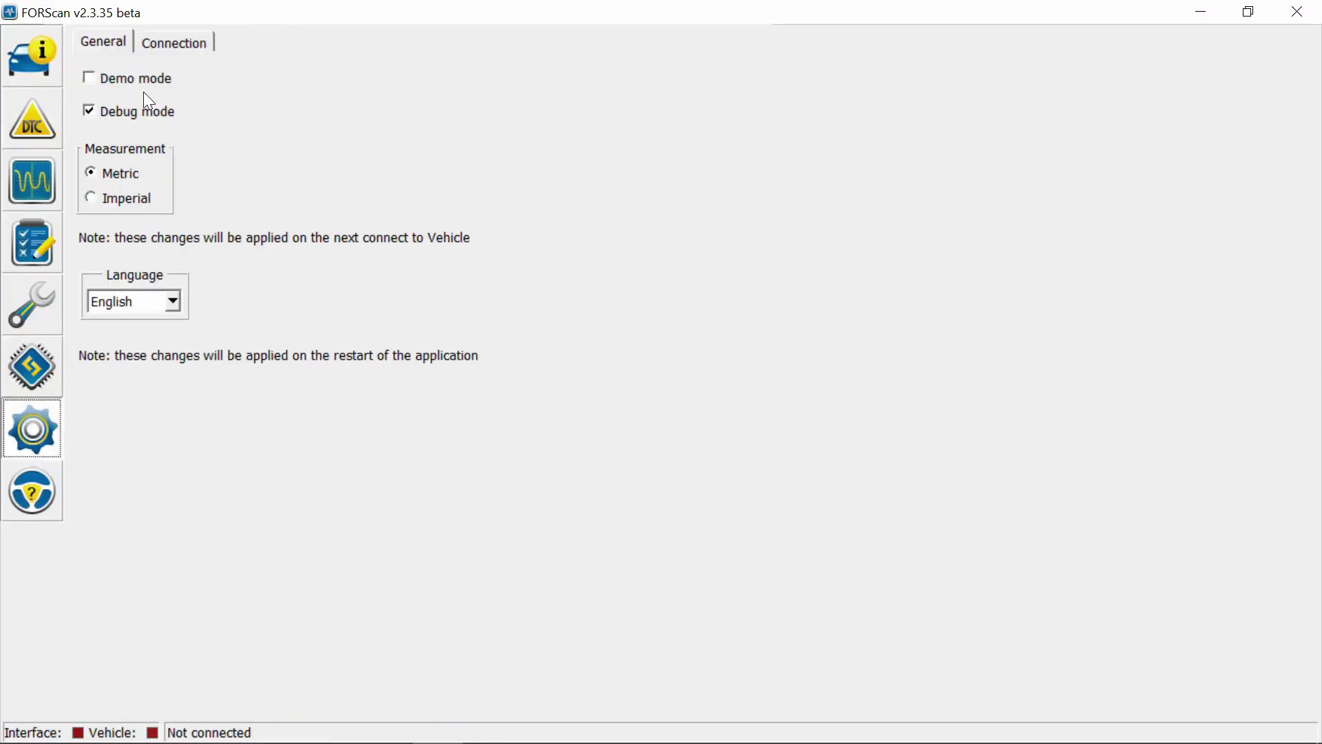
click(184, 41)
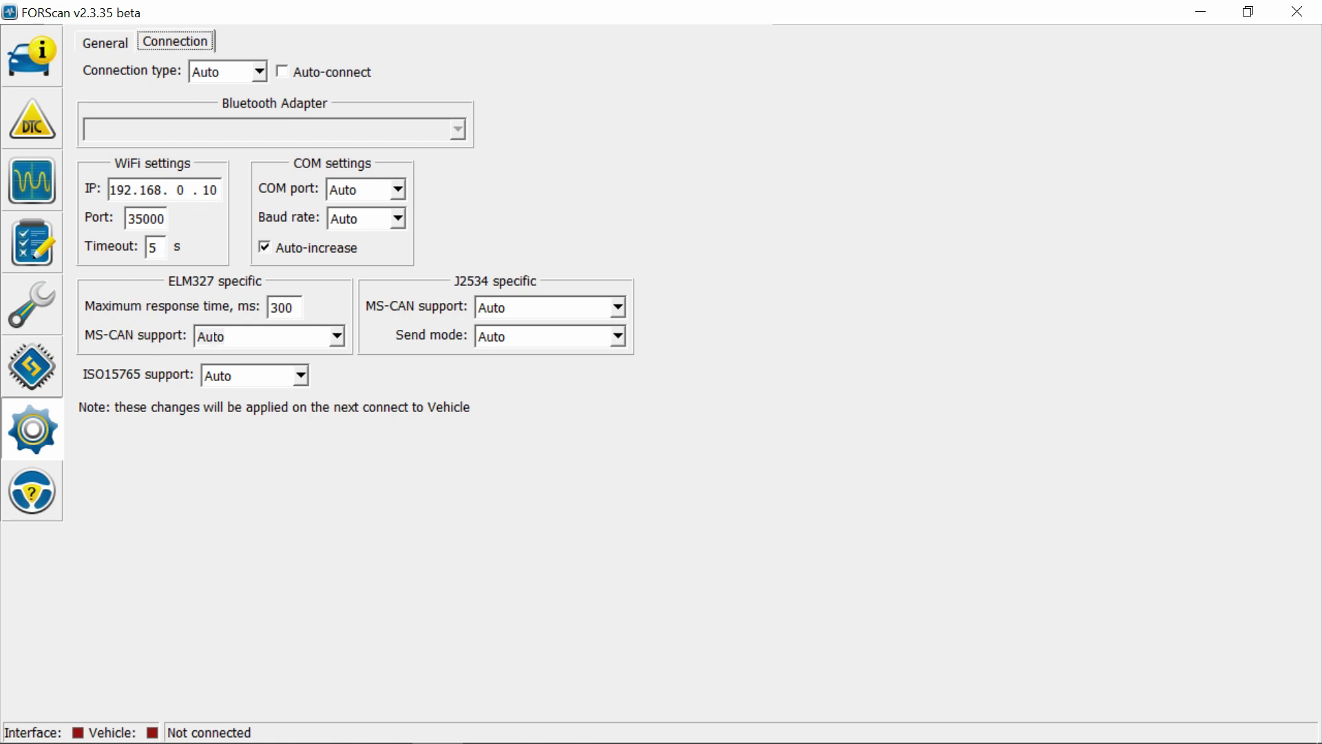
click(211, 336)
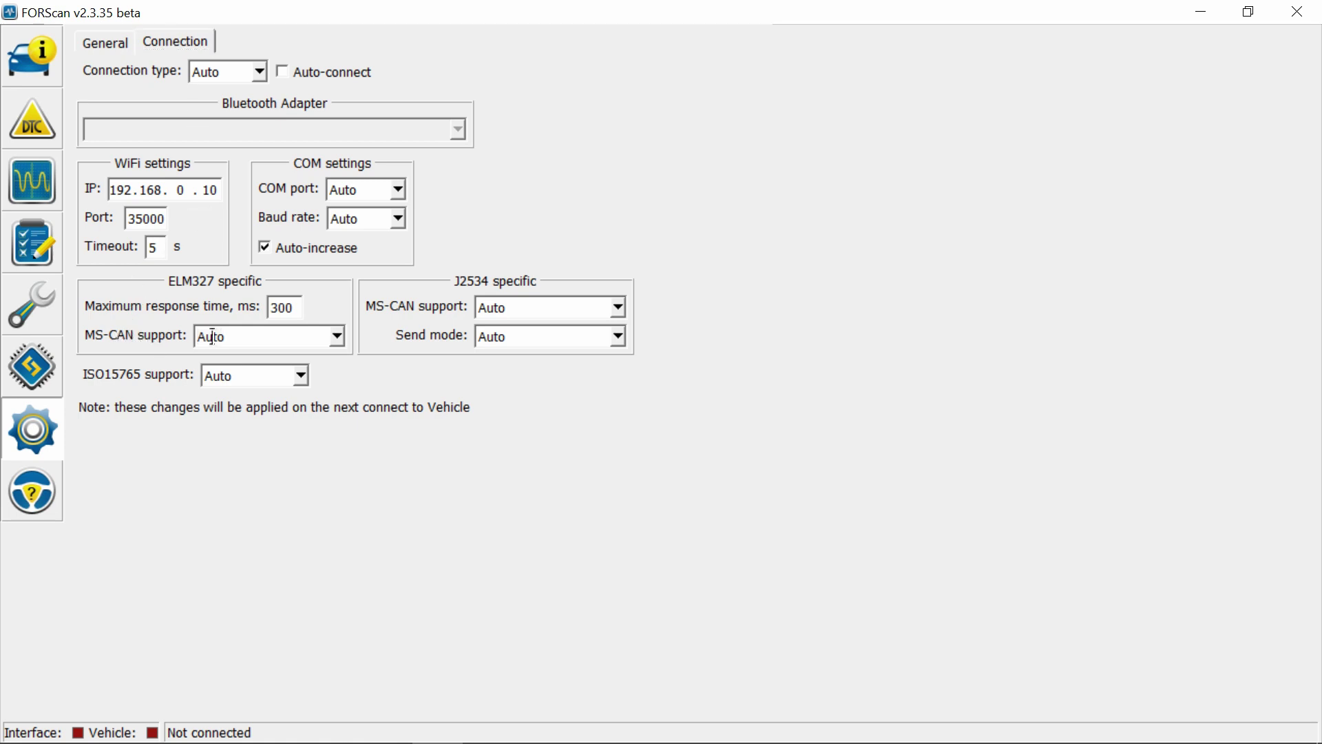
click(338, 345)
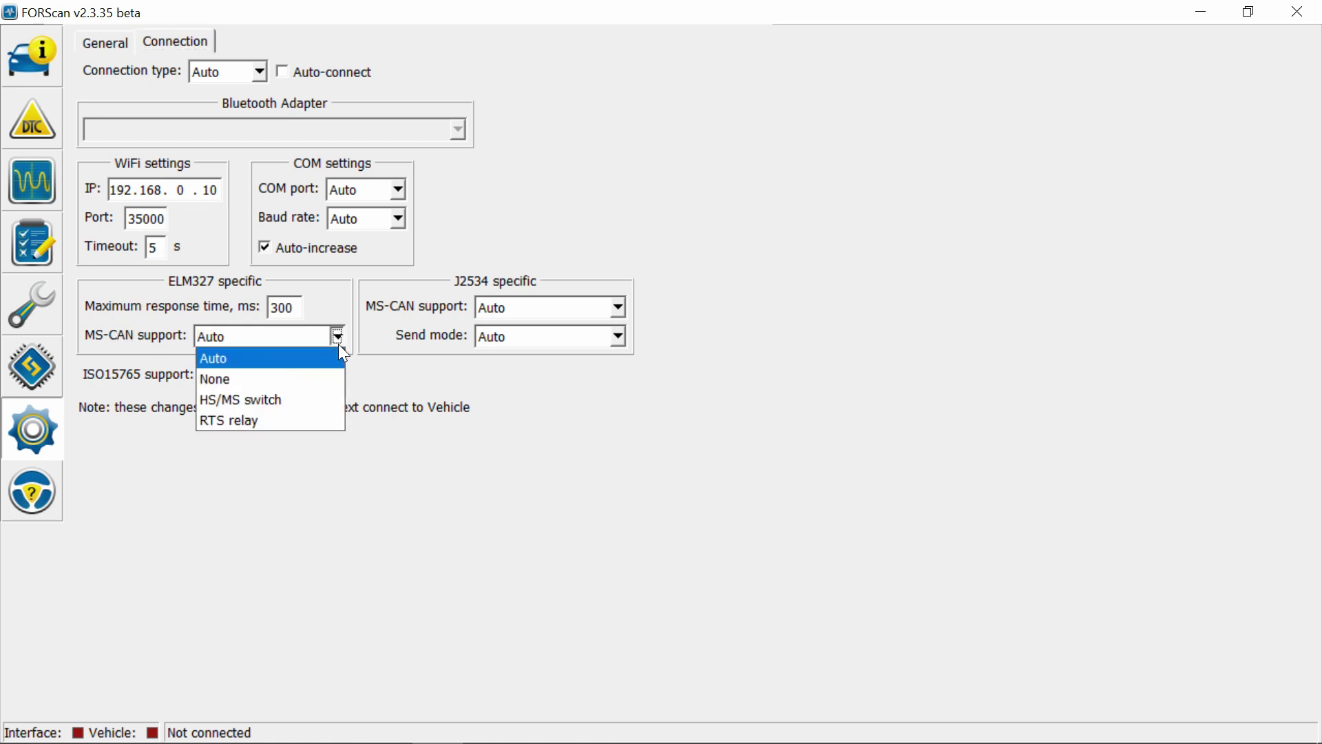
click(278, 421)
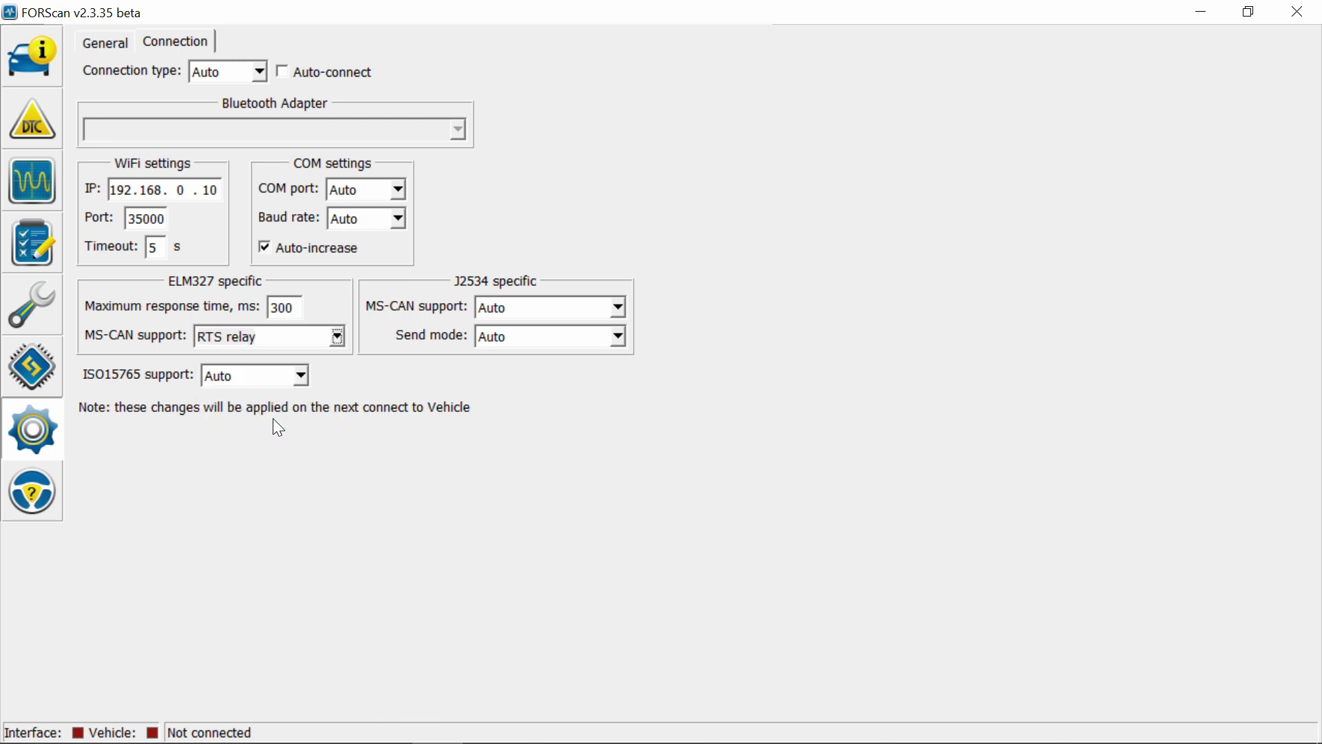
Reconnect to the vehicle from the vehicle information log and load the recorded Ford F-150 profile.
click(46, 43)
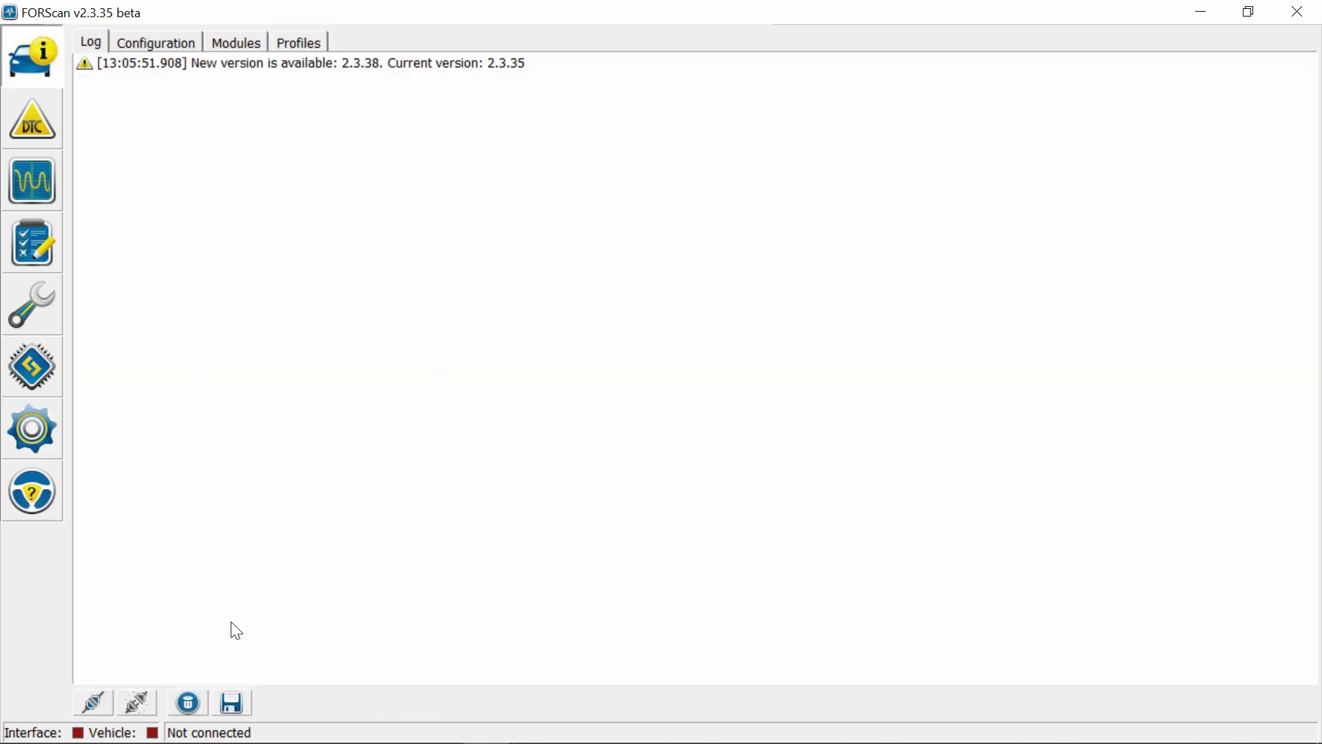
click(91, 703)
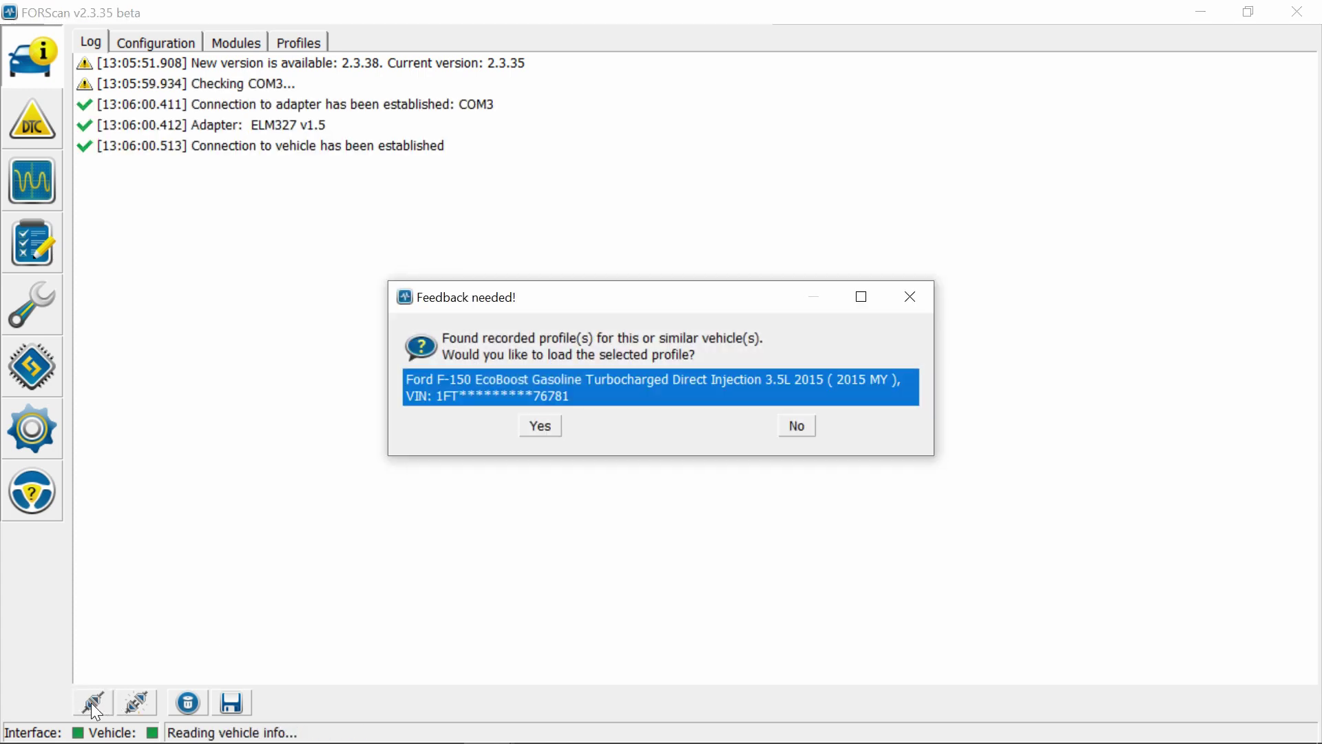
click(552, 432)
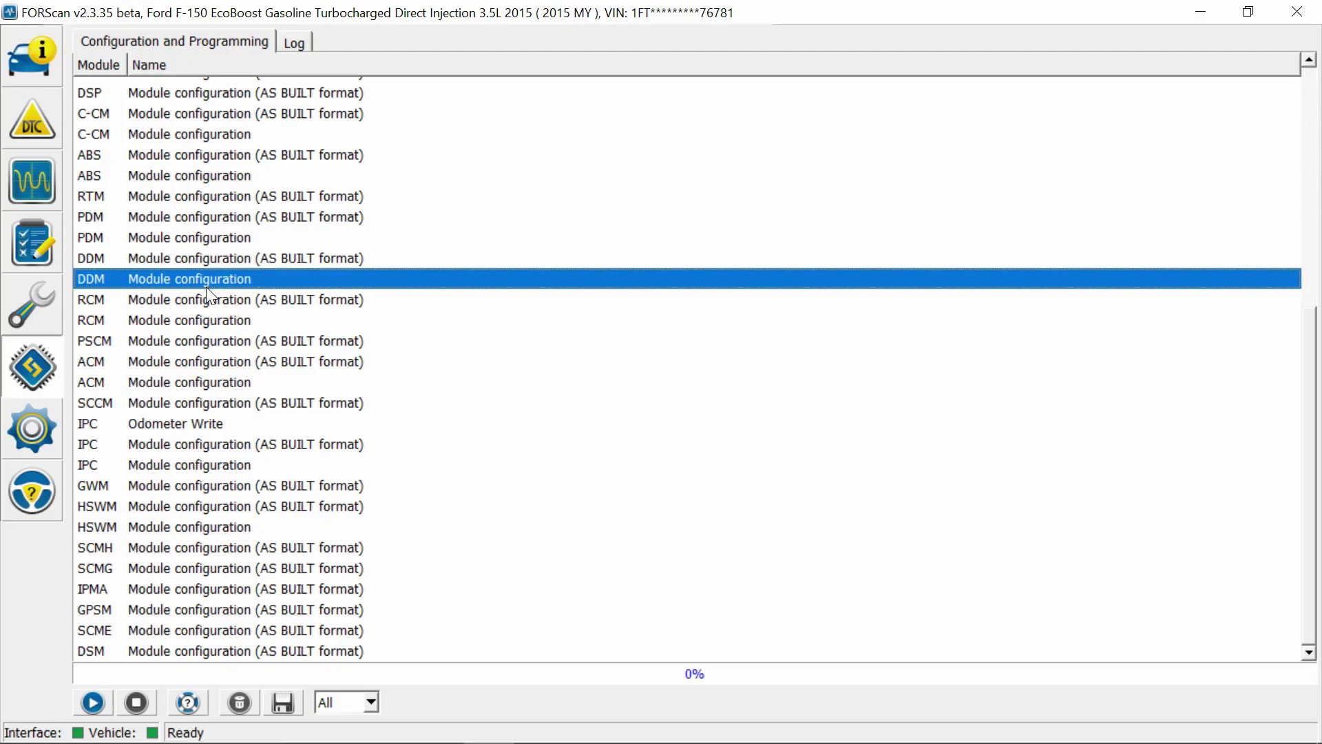
Run the DDM module configuration in AS BUILT format and accept the unsafe-change warning.
click(228, 262)
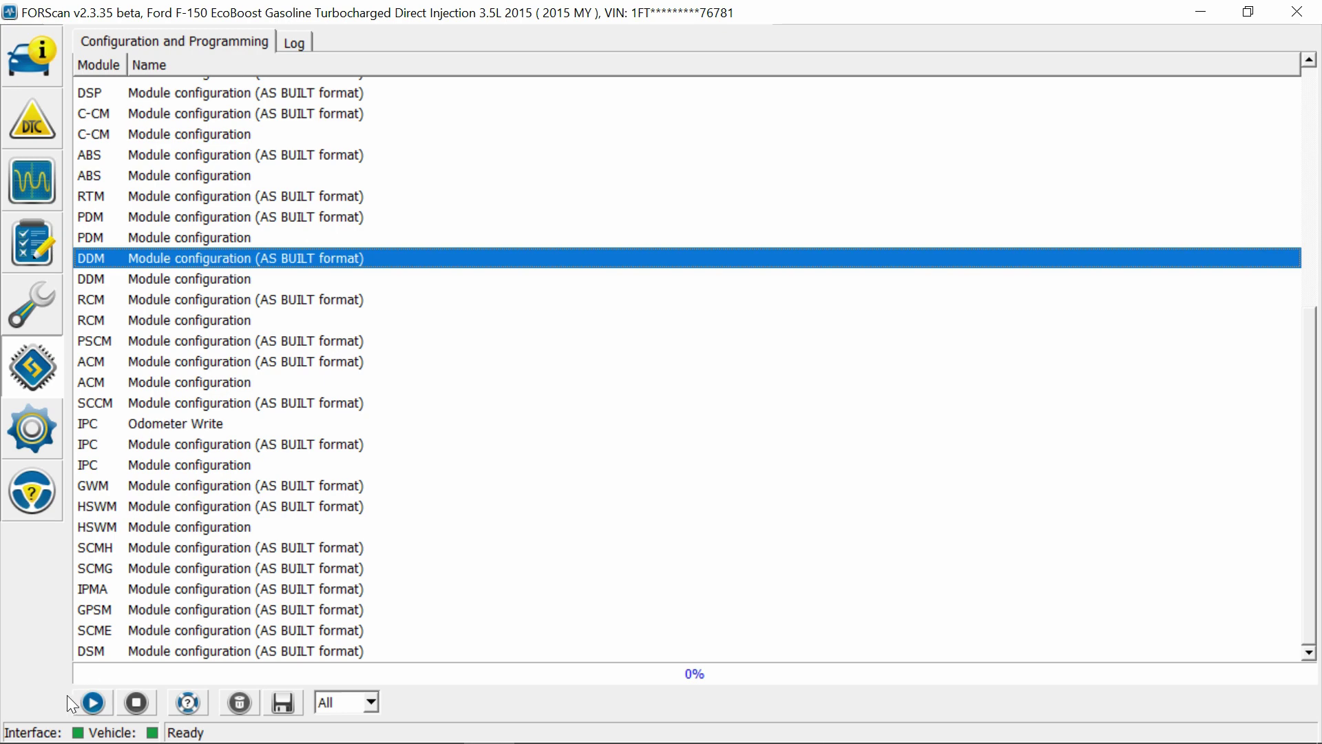
click(92, 701)
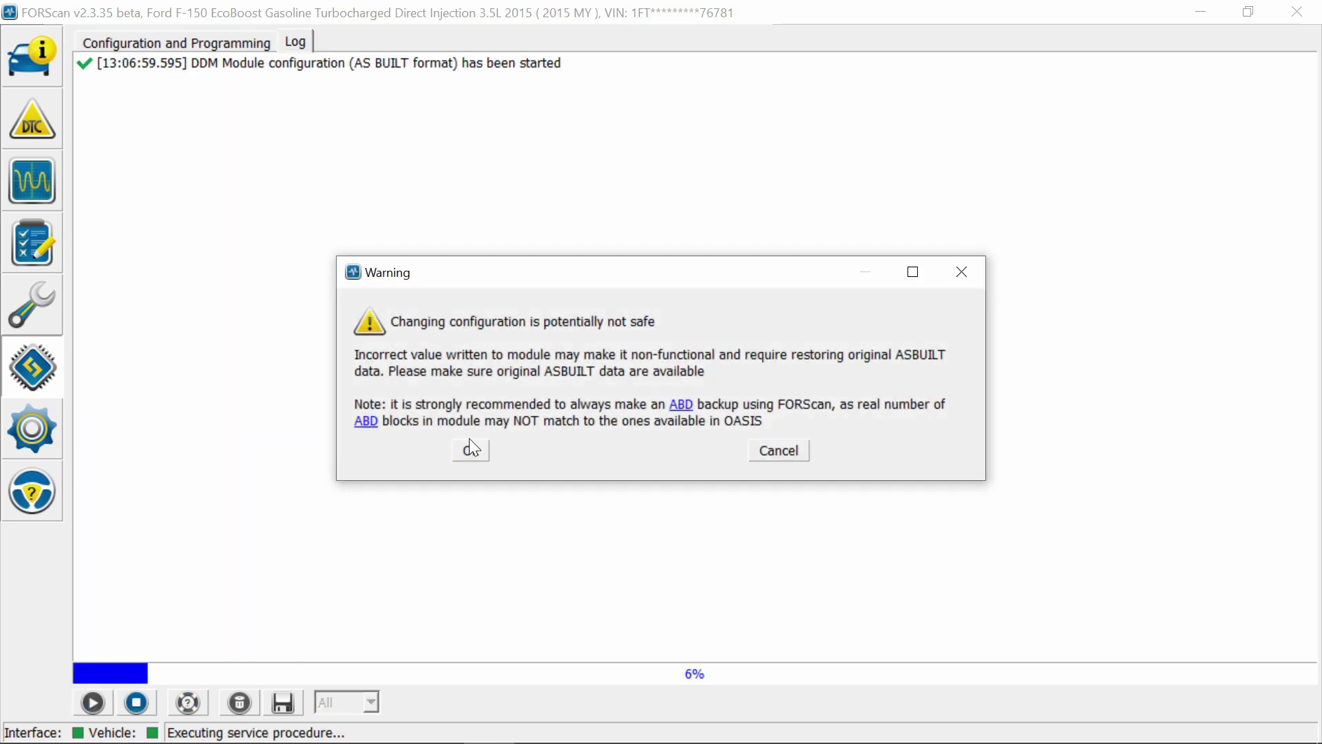
click(478, 453)
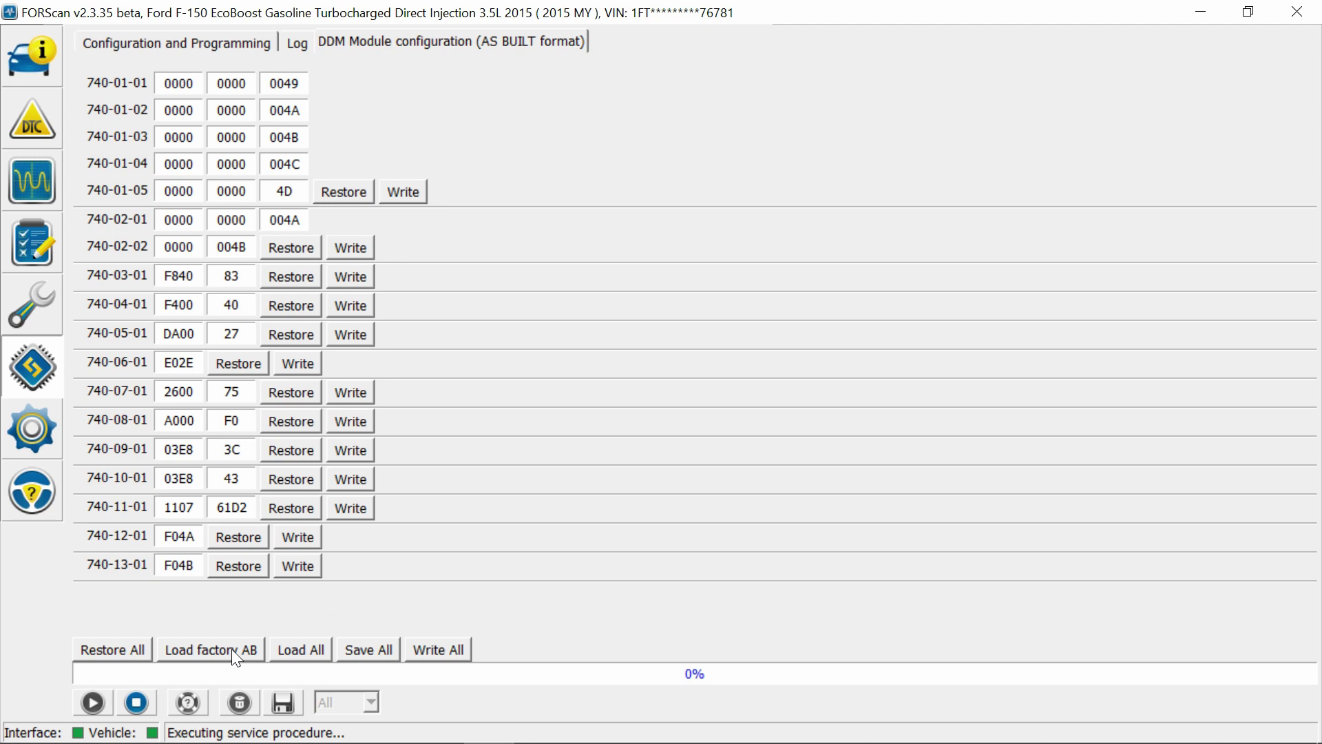
Save all DDM as-built data to a backup file named "ddm 21.3".
click(373, 647)
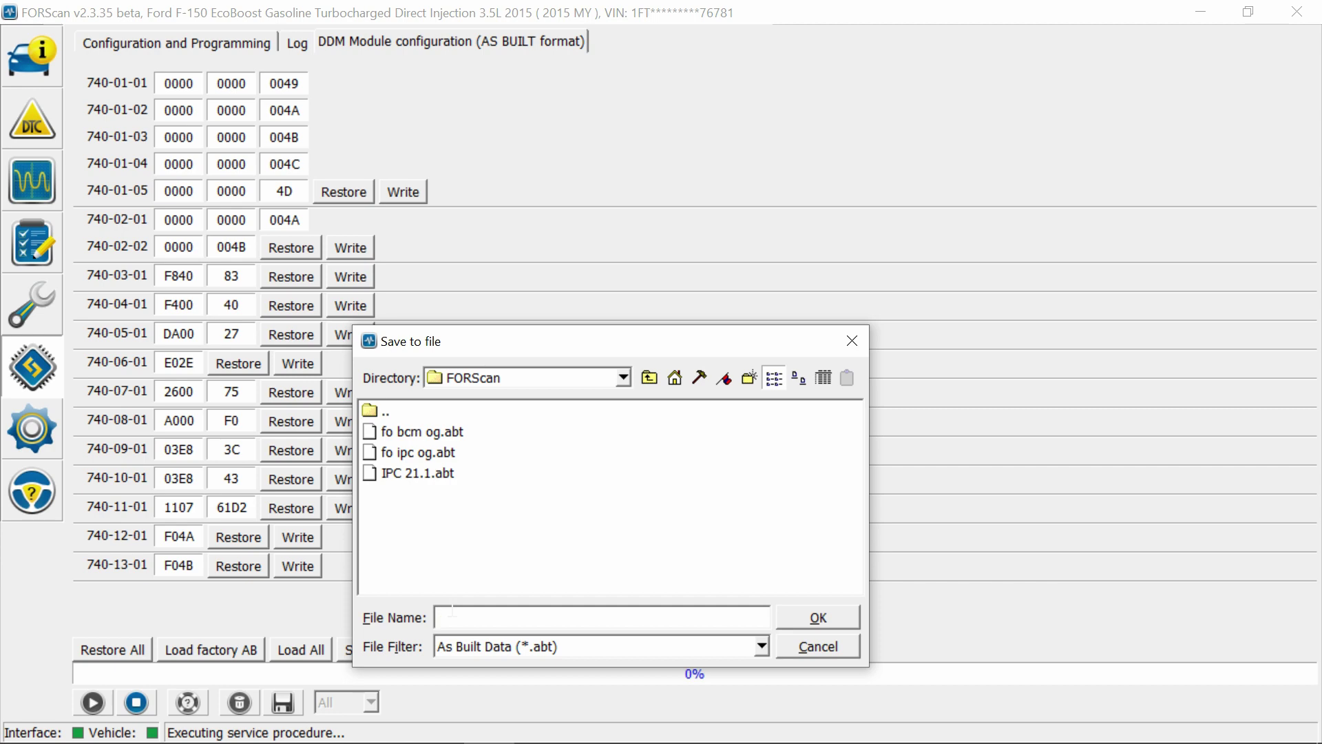
text(ddm 21.3)
click(841, 622)
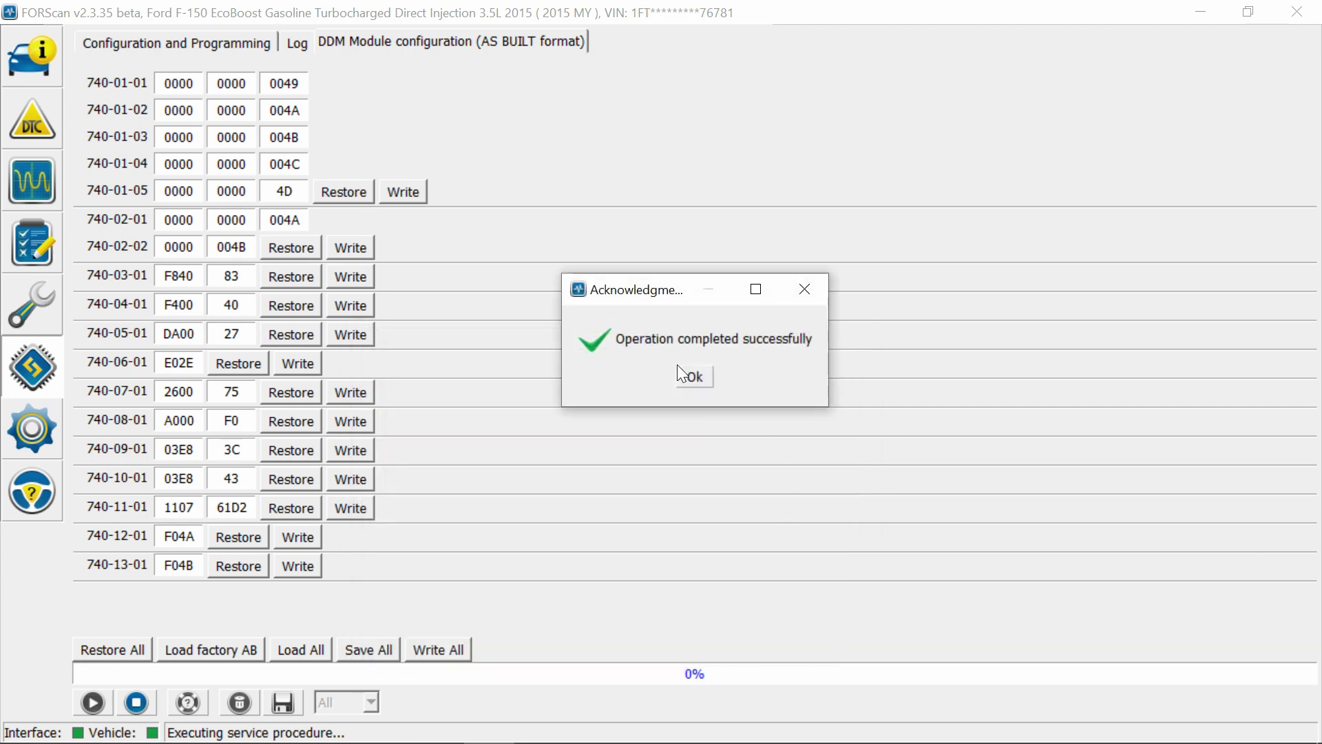
click(693, 375)
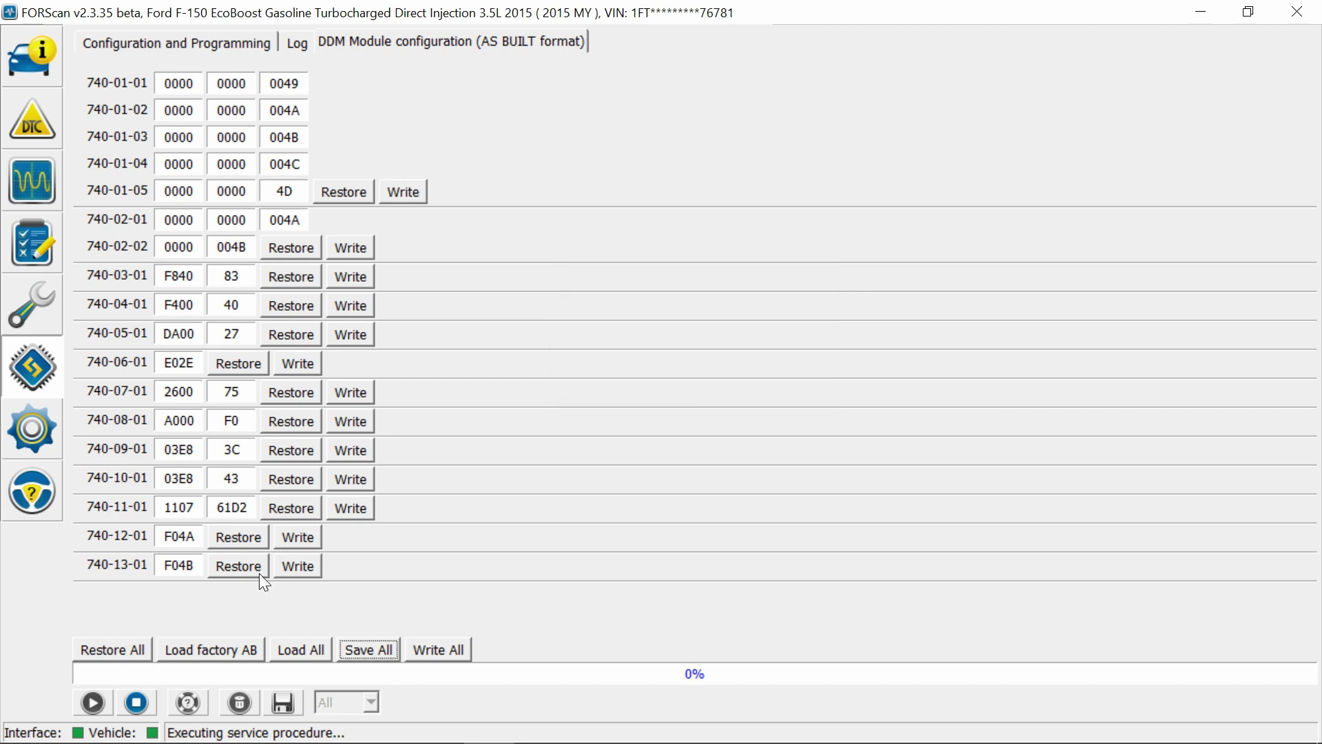
Download and load the factory as-built data for the DDM, and check blocks 740-03-01 and 740-12-01.
click(243, 650)
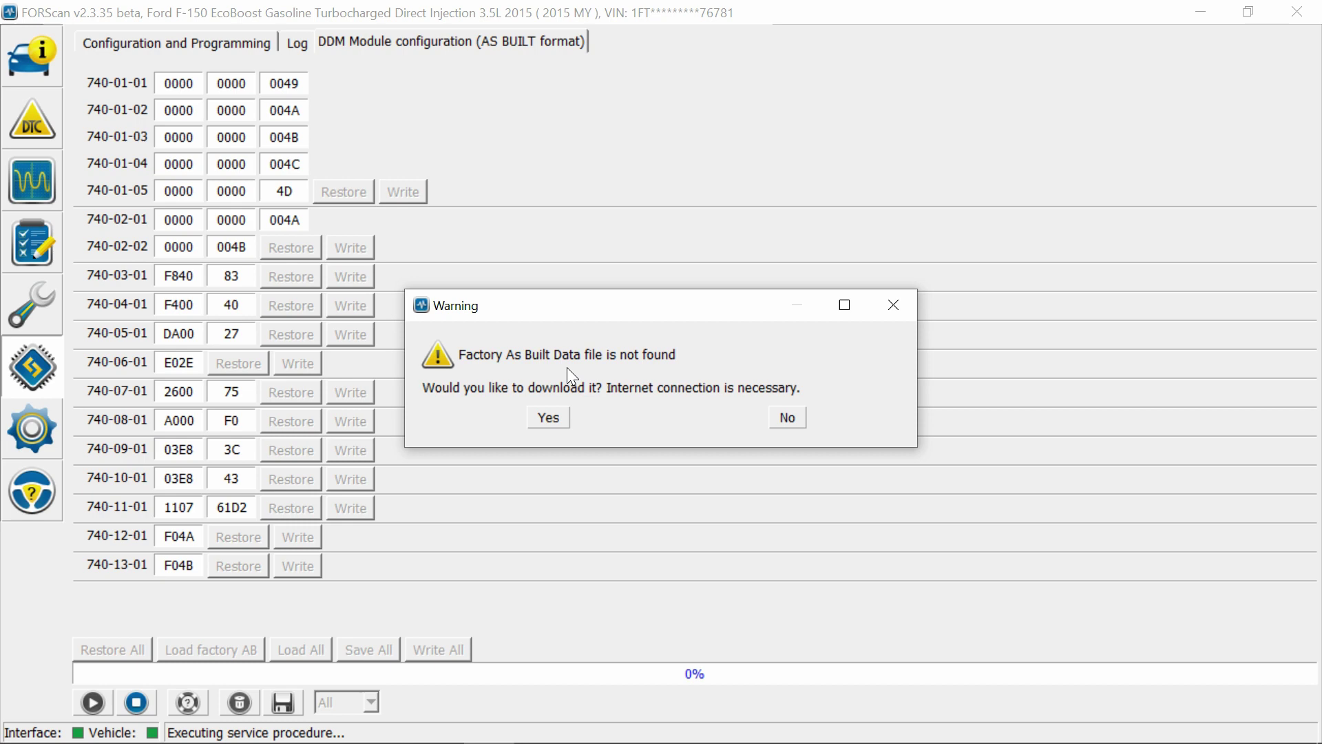
click(547, 418)
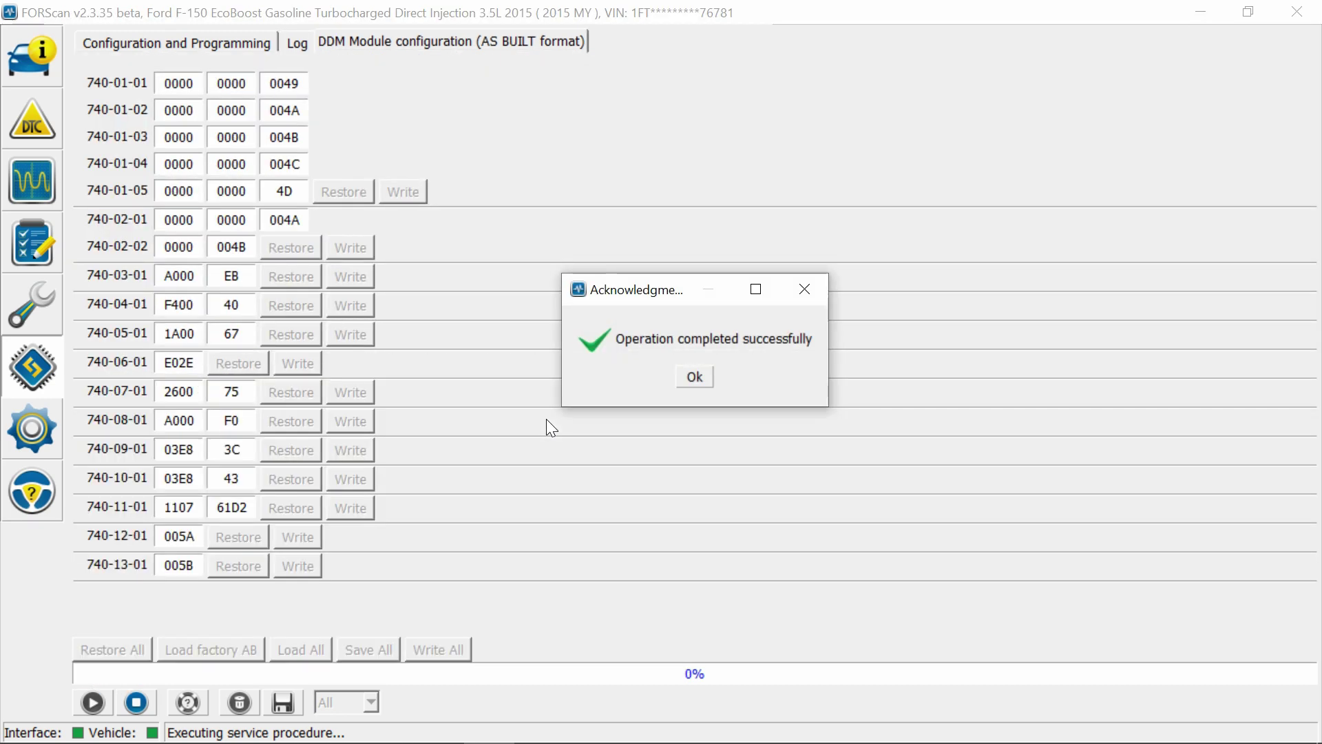
click(694, 371)
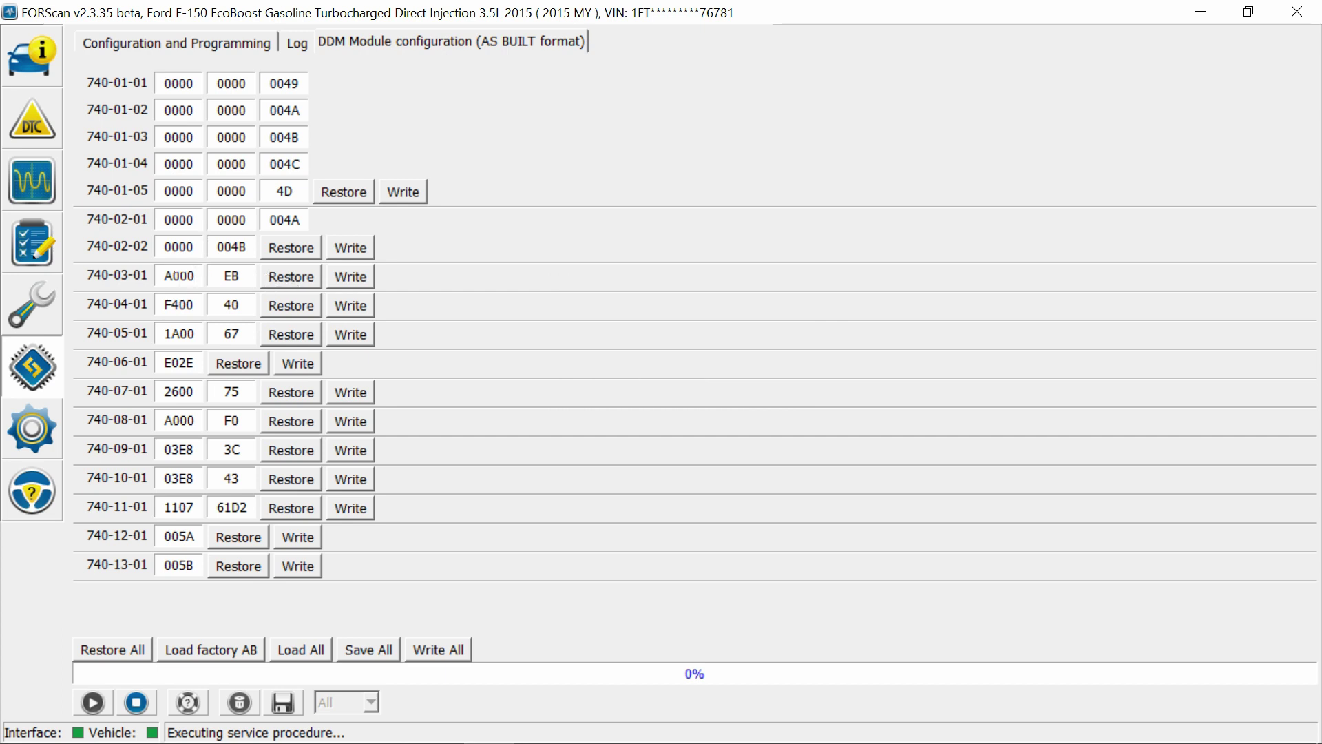
double_click(167, 276)
double_click(179, 536)
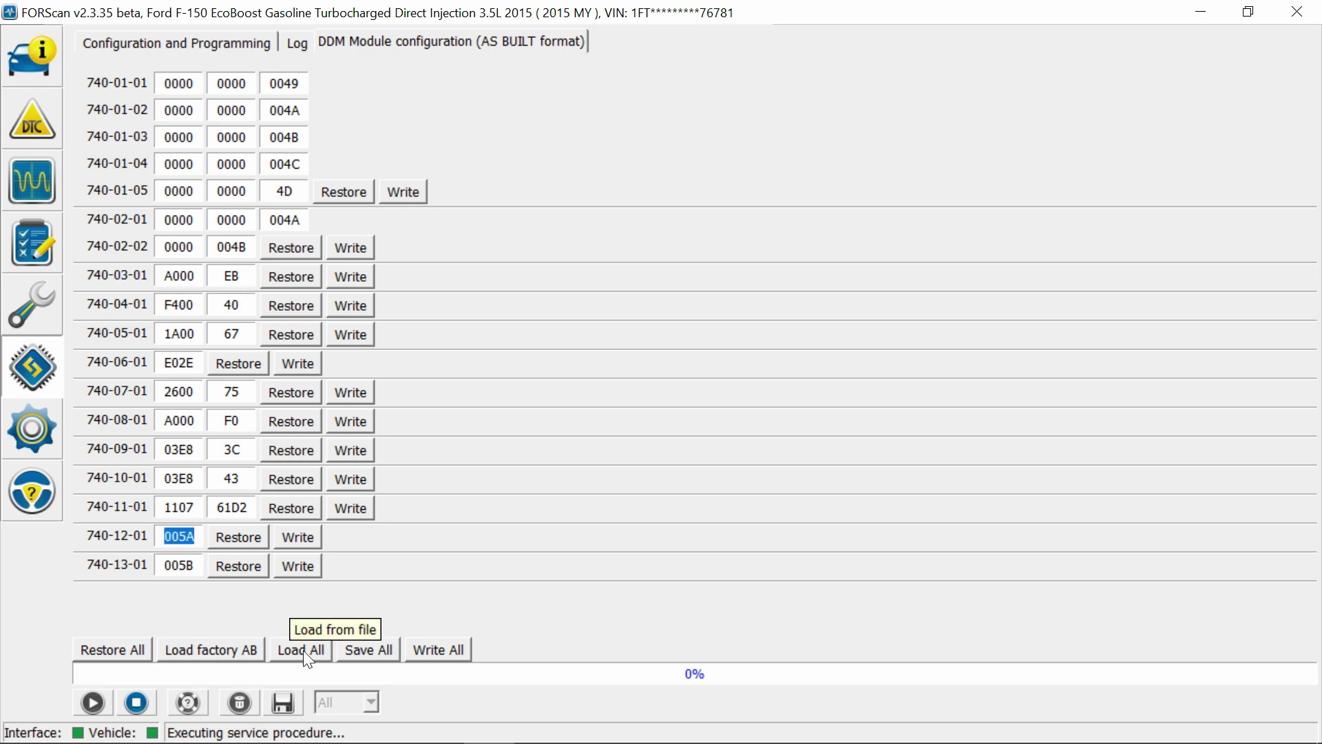
Load the DDM as-built values from the backup file ddm 21.3.abt.
click(303, 652)
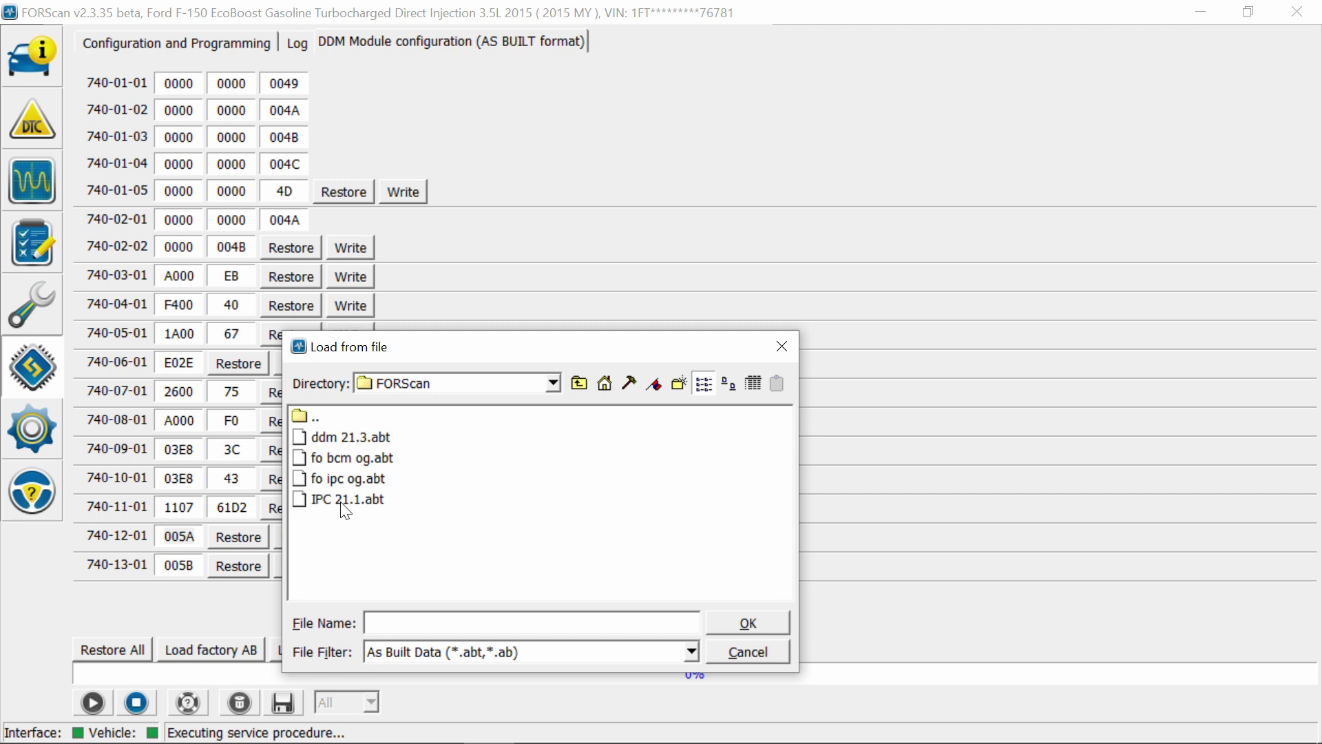
click(356, 440)
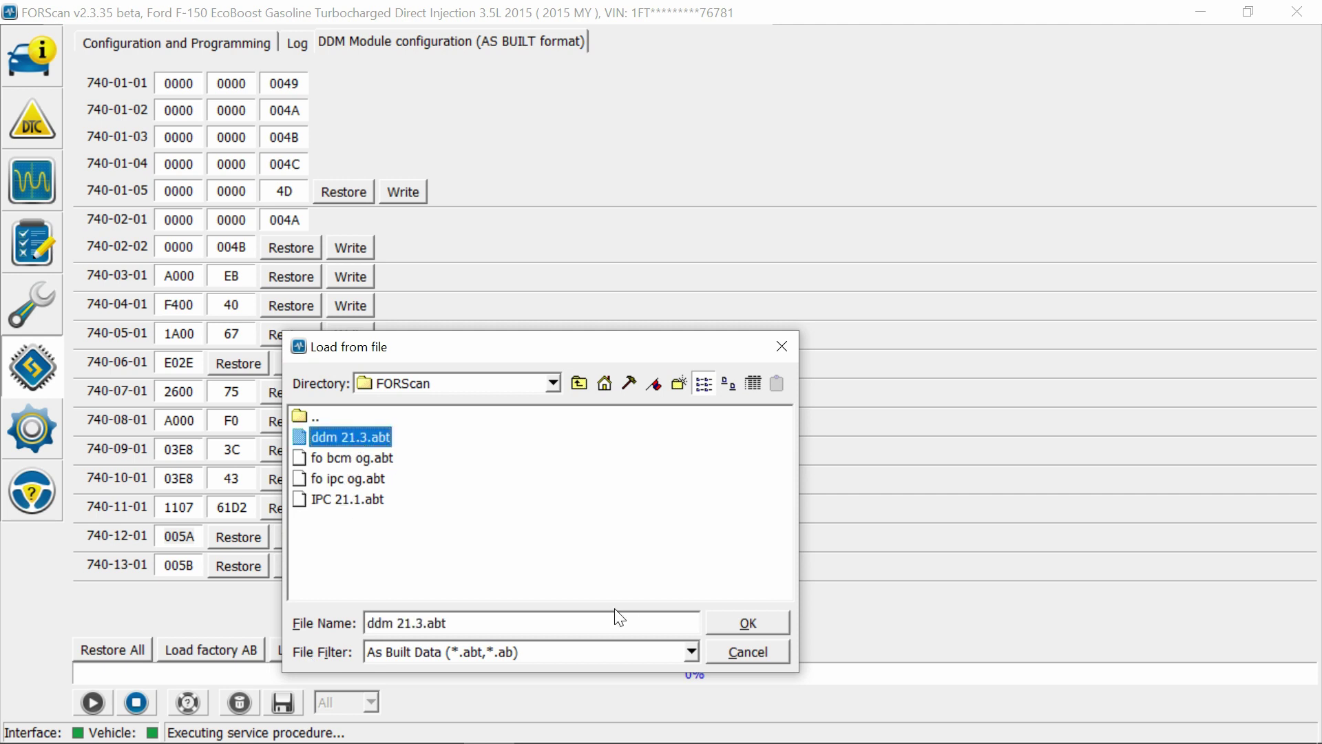
click(747, 622)
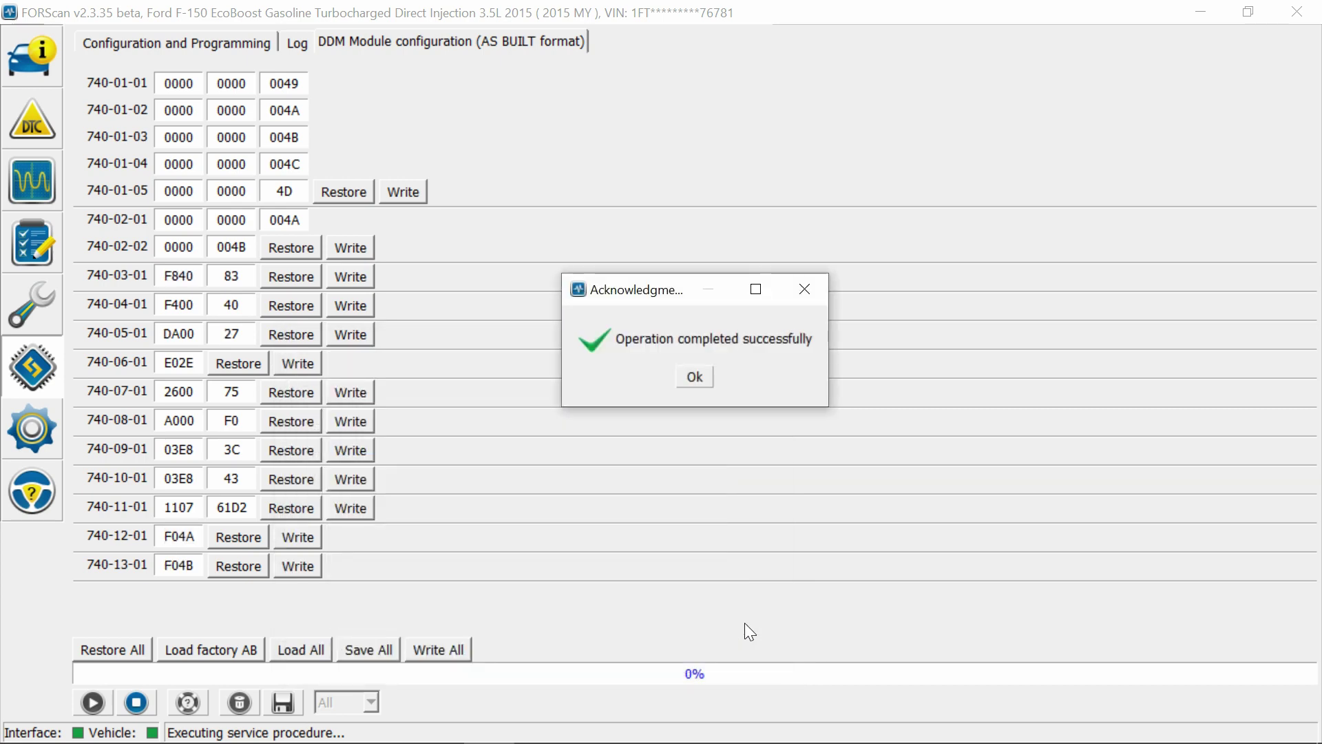
click(697, 377)
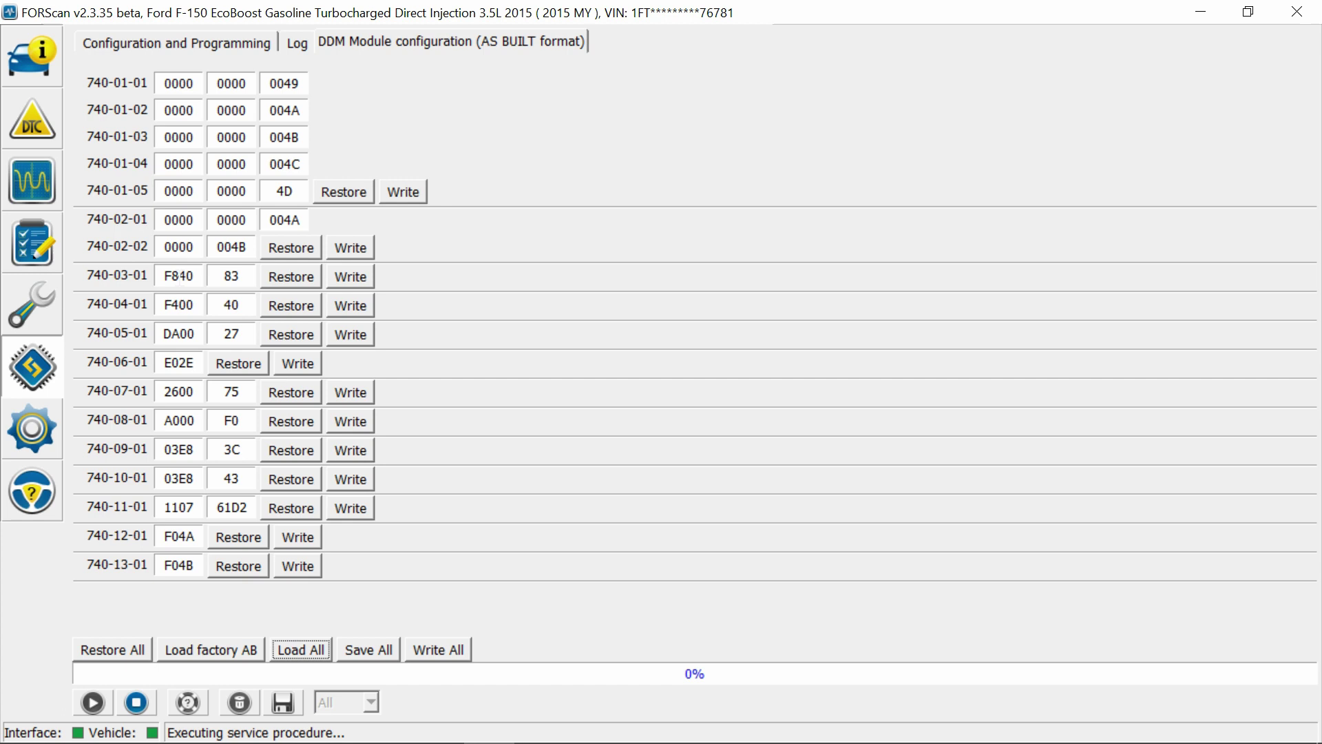
Set the first value of DDM block 740-03-01 to F800 and its second value to 7B.
click(177, 275)
double_click(232, 276)
click(185, 275)
key(BackSpace)
text(0)
double_click(233, 276)
Write all blocks to the DDM, accepting the checksum and rewrite warnings, and end the service procedure.
click(444, 651)
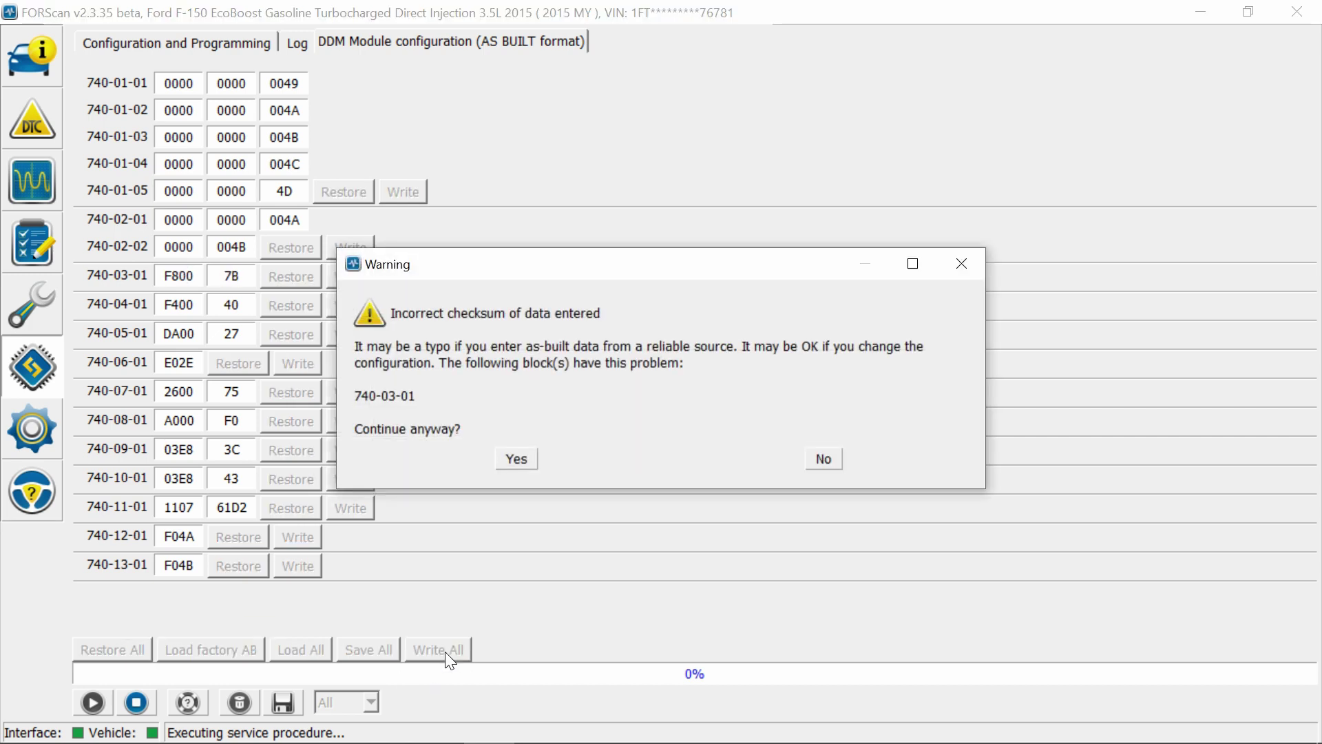
click(515, 460)
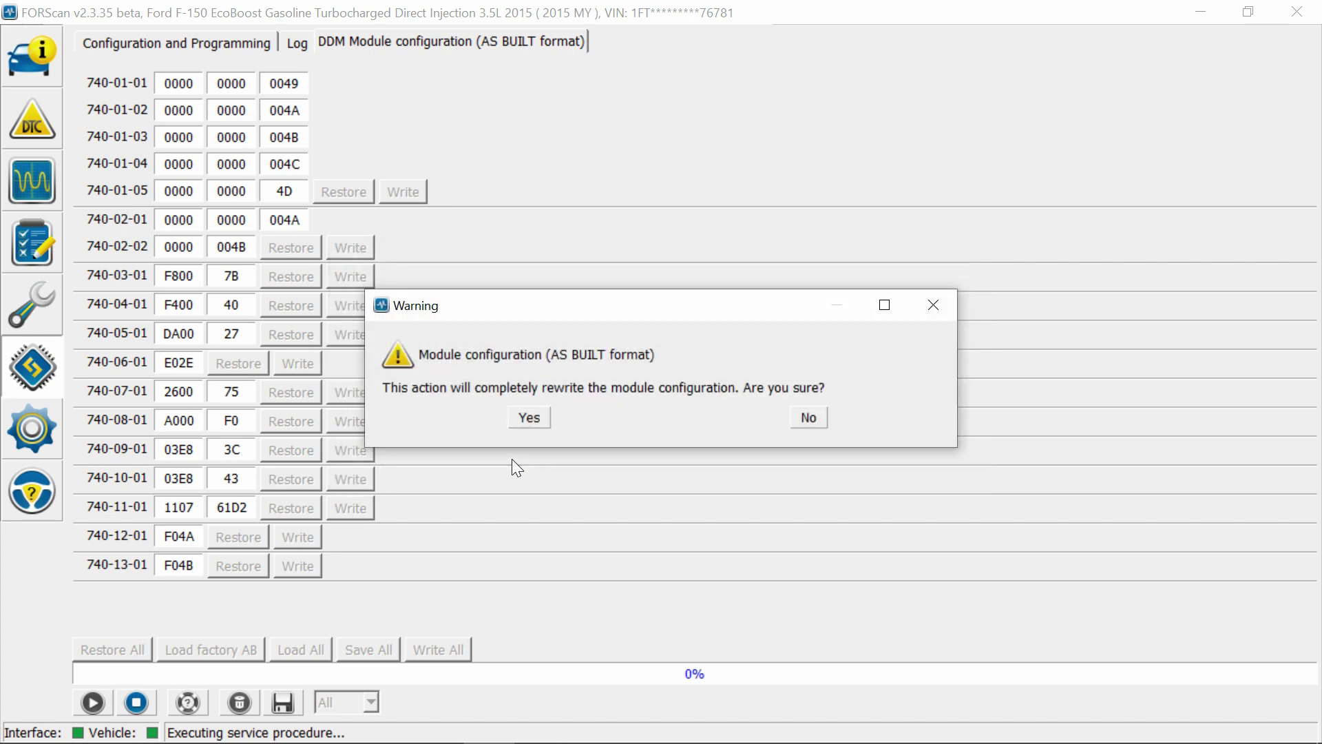
click(542, 424)
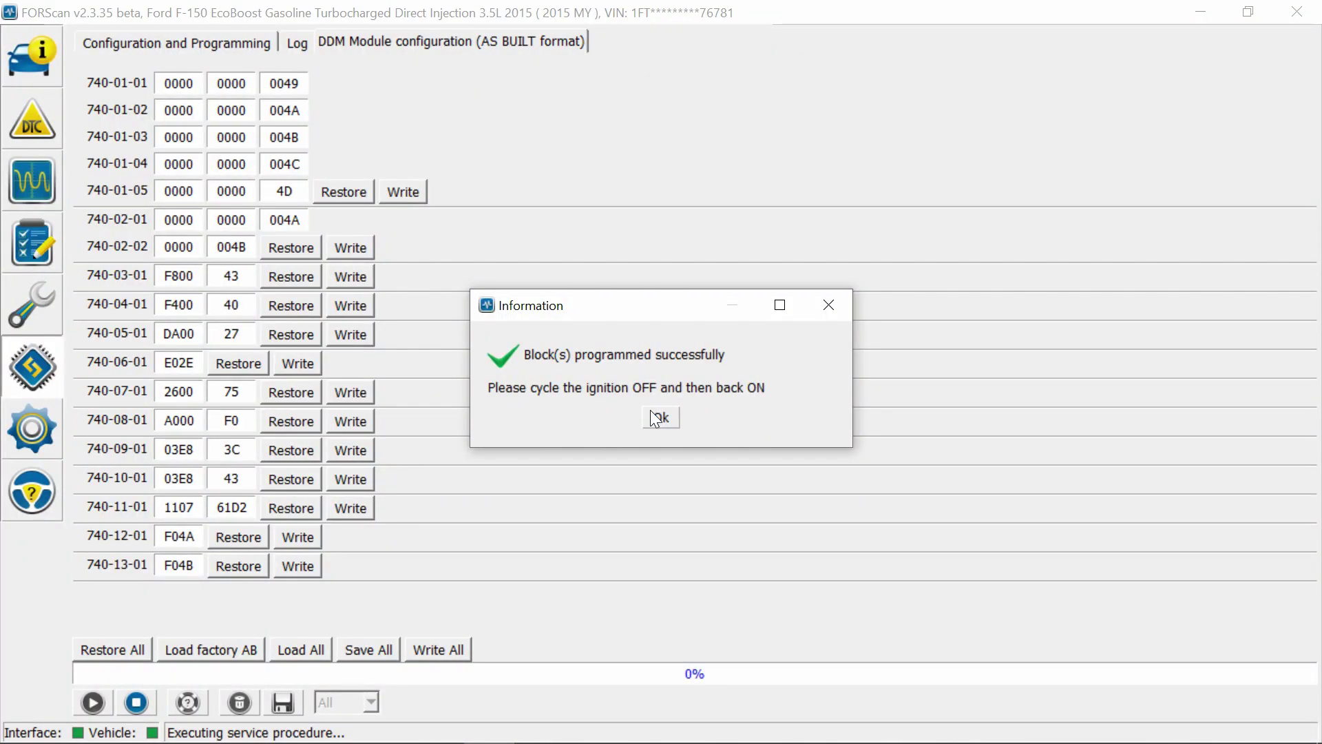
click(658, 417)
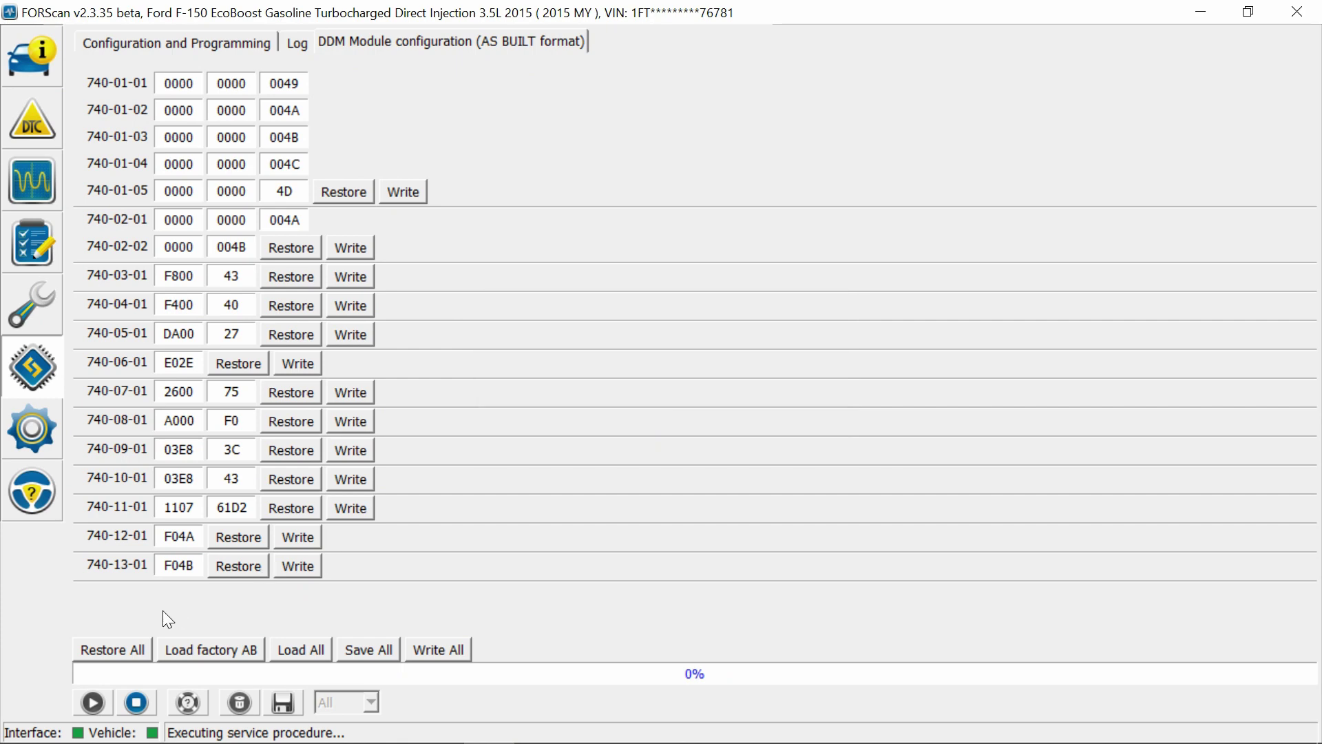
click(145, 697)
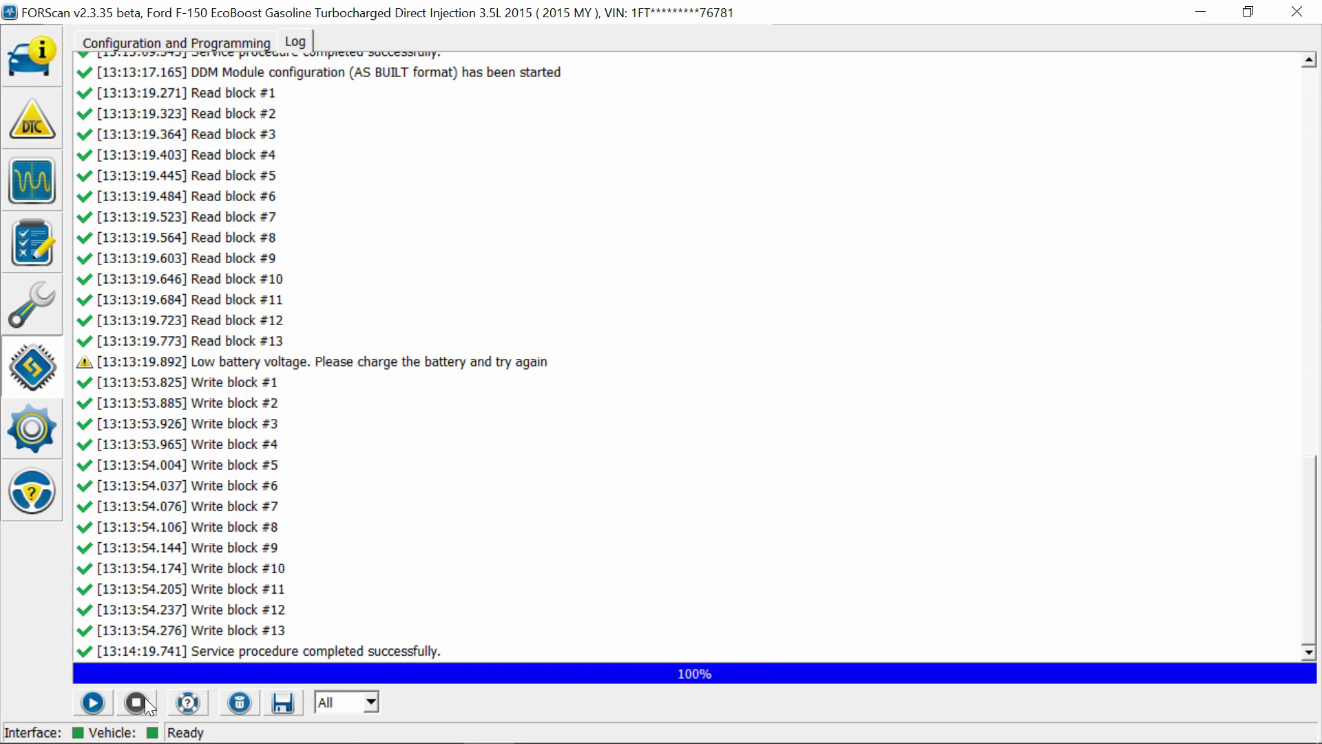
Run the PDM module configuration in AS BUILT format, accepting the unsafe-change warning and continuing despite the low battery voltage.
click(174, 40)
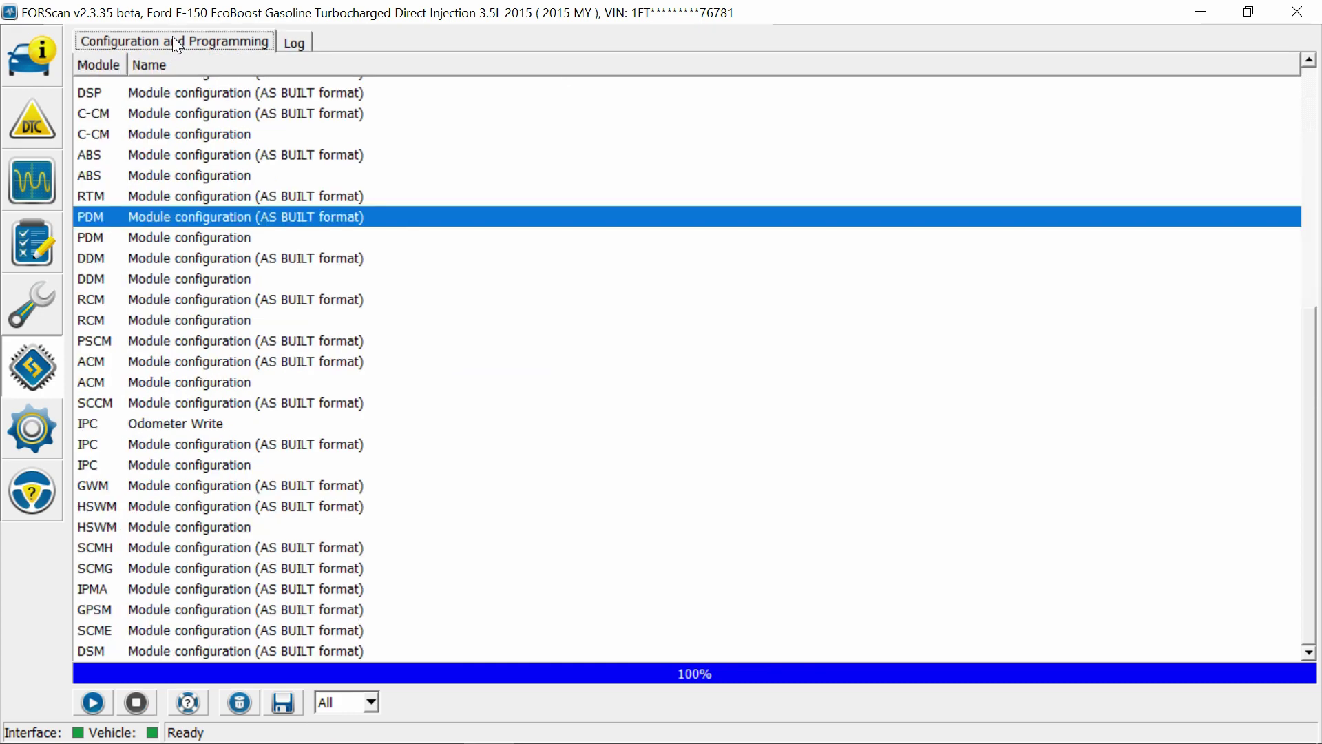
click(94, 701)
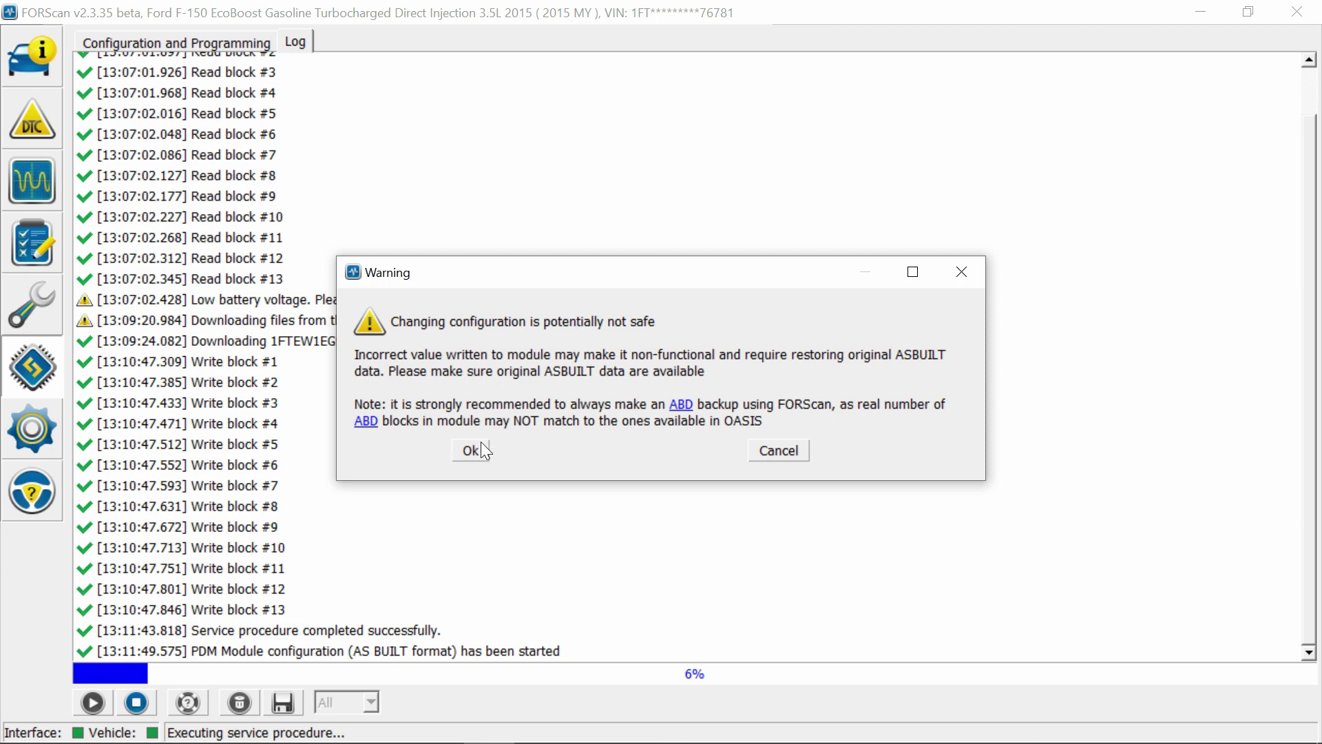
click(471, 451)
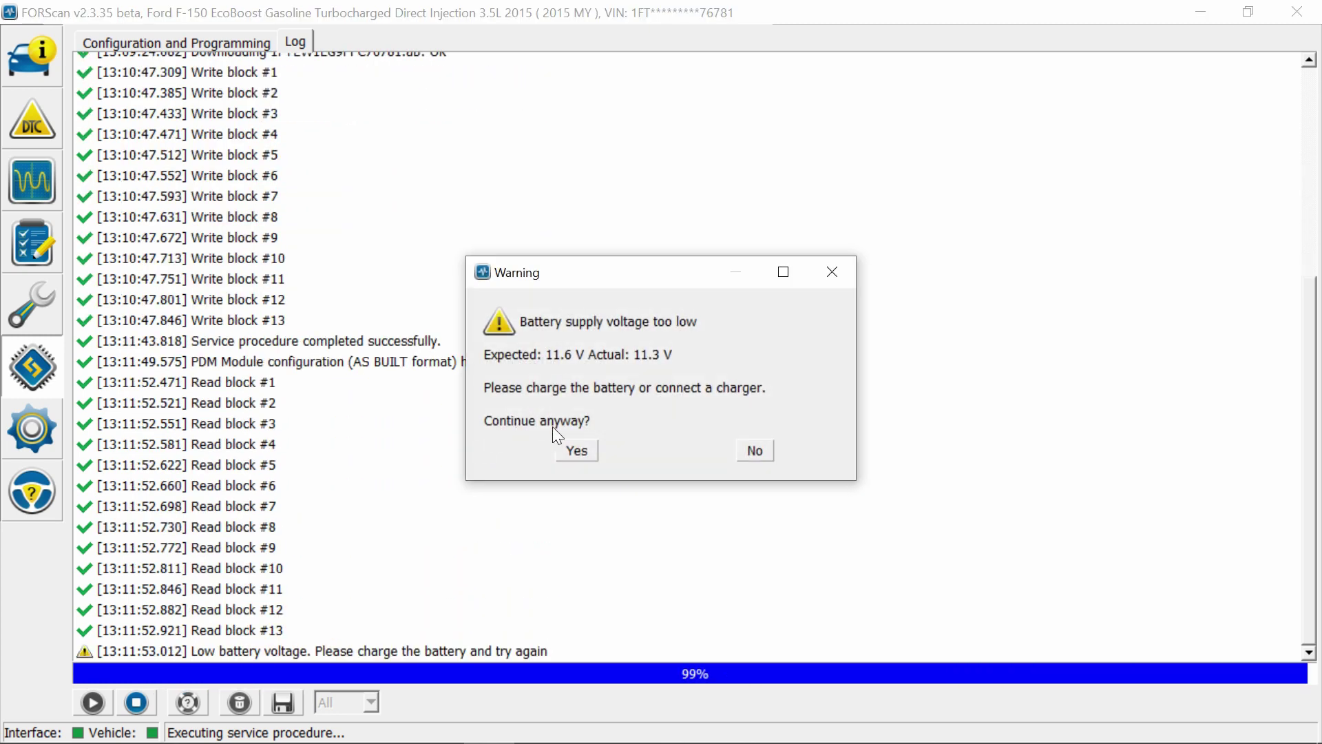
click(580, 449)
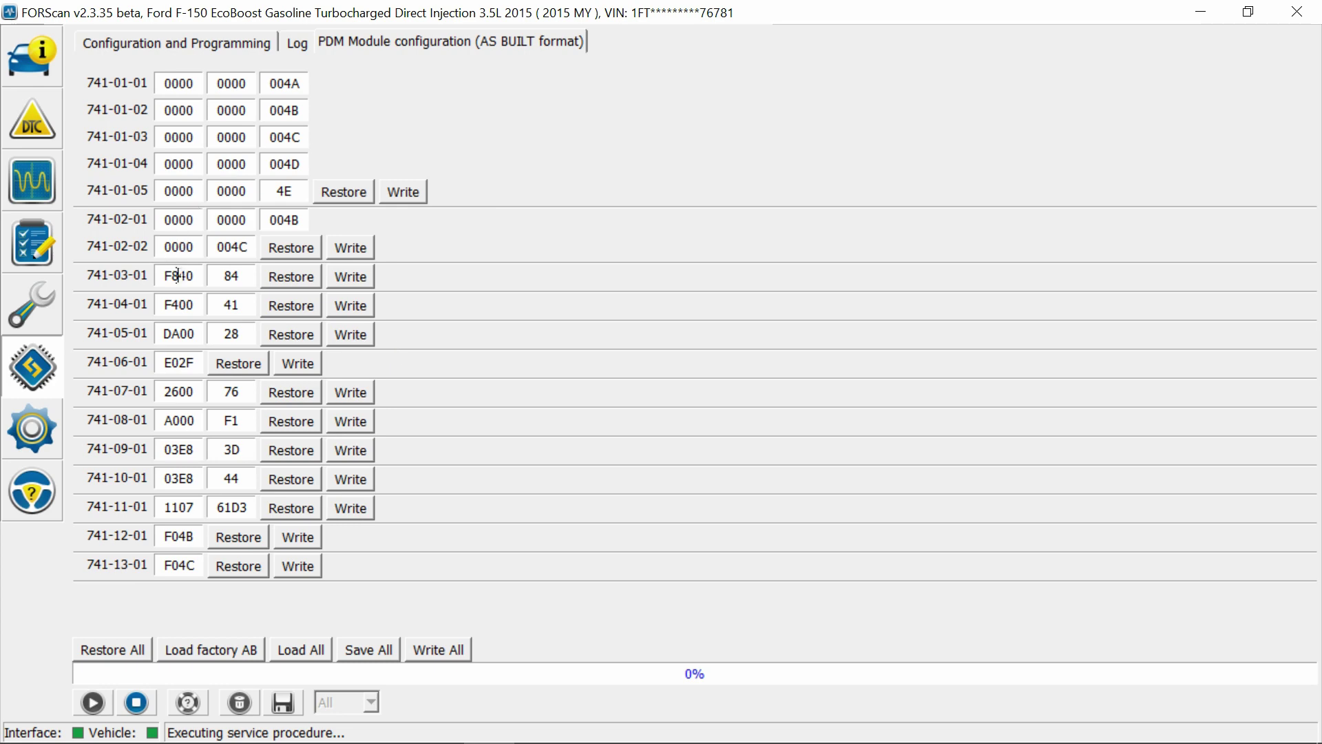
Set the first value of PDM block 741-03-01 to F800.
click(190, 276)
key(BackSpace)
key(BackSpace)
text(00)
key(Tab)
click(237, 275)
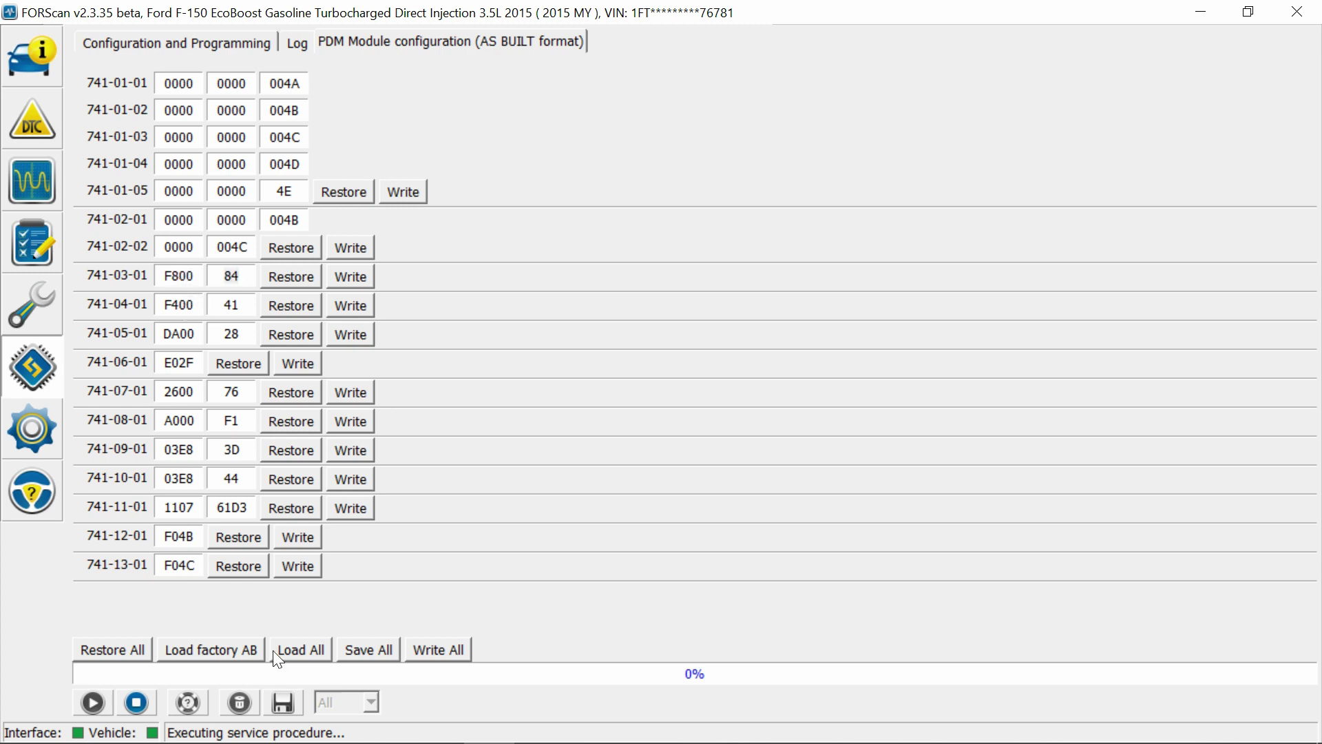
Write all blocks to the PDM, accepting the checksum and rewrite warnings, and stop the PDM service procedure.
click(416, 646)
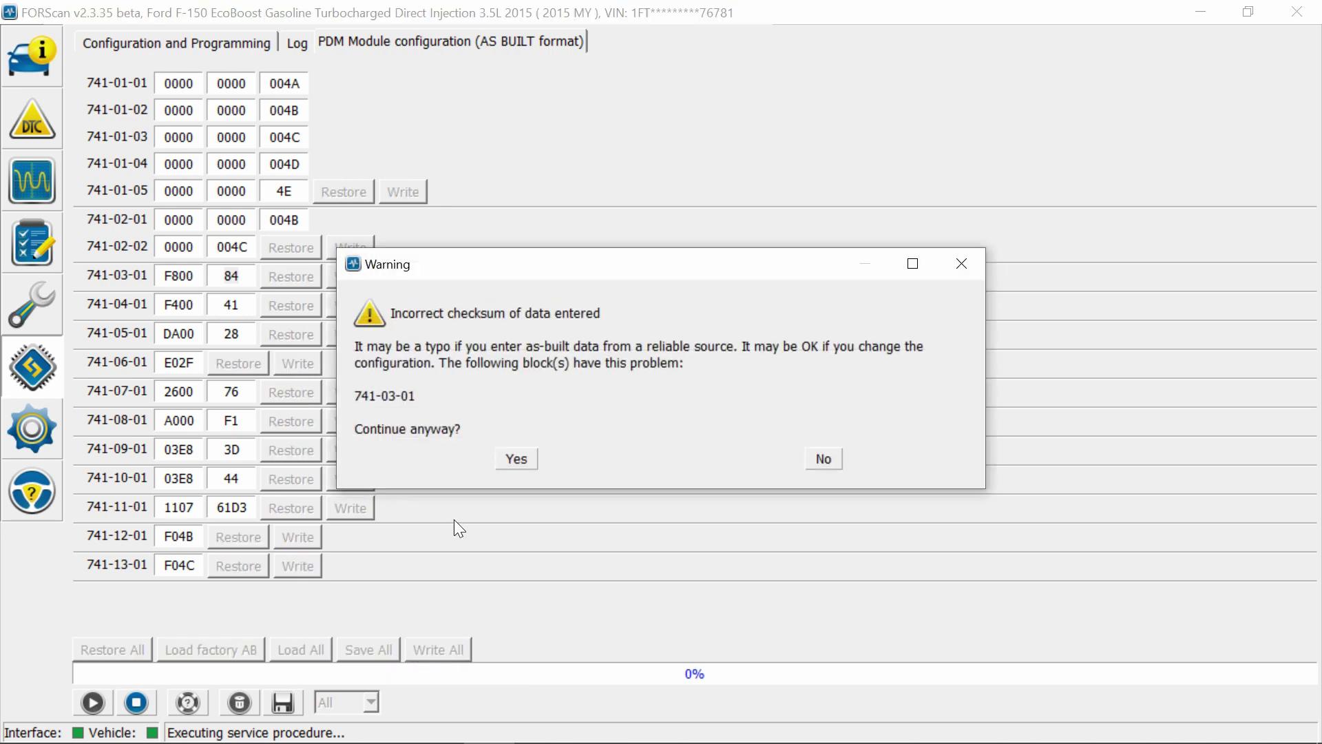
click(515, 459)
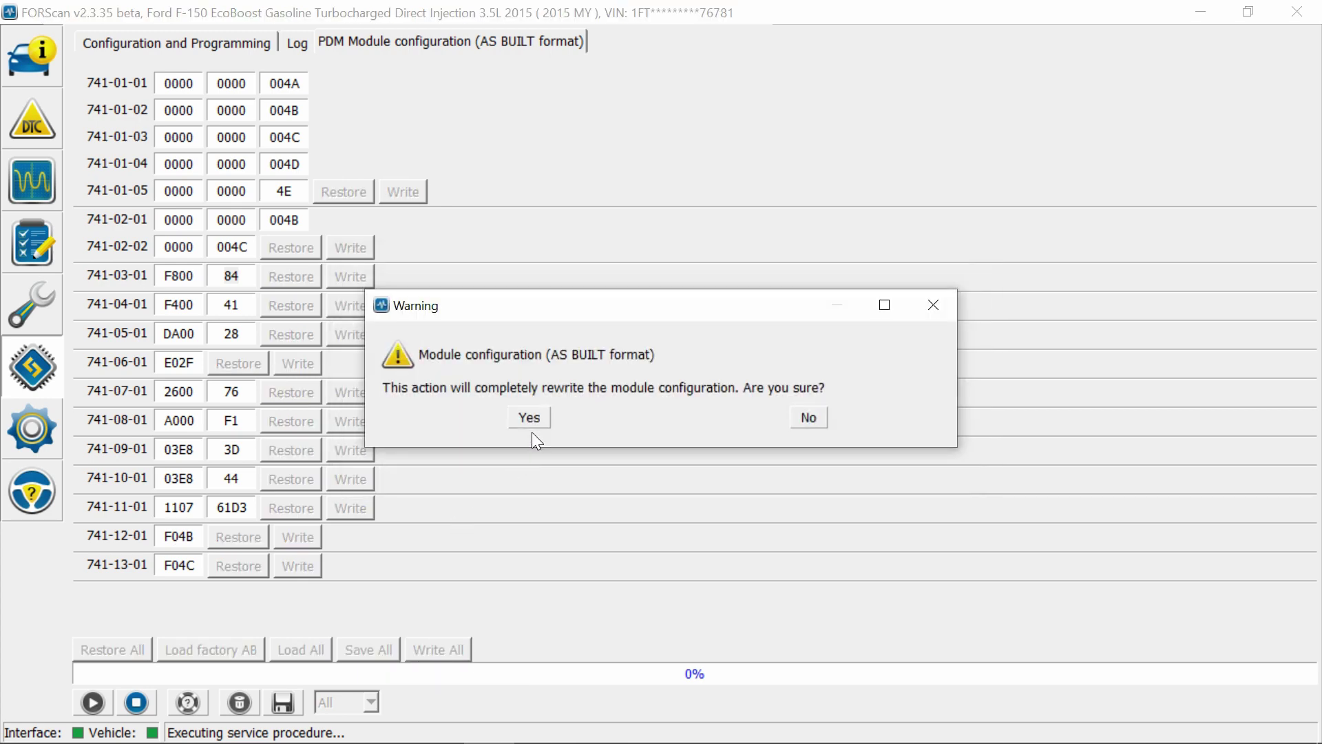
click(539, 415)
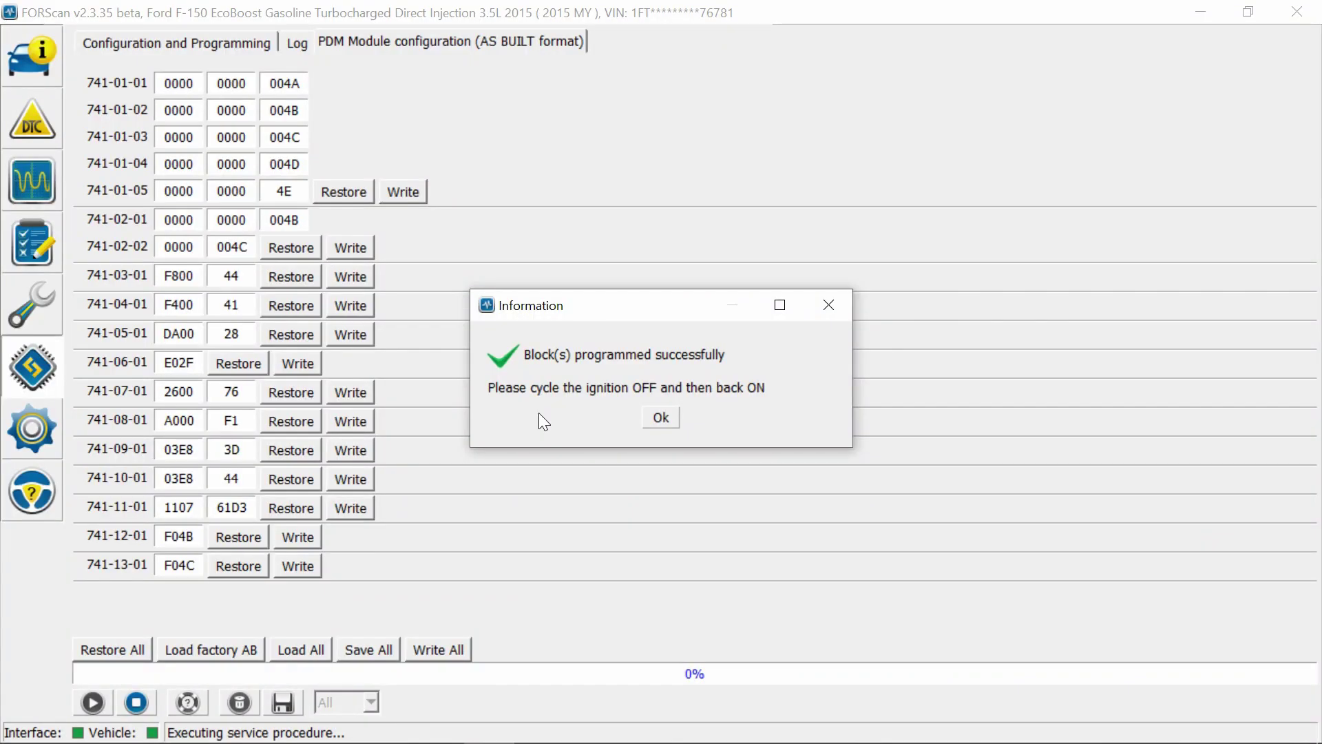
click(661, 419)
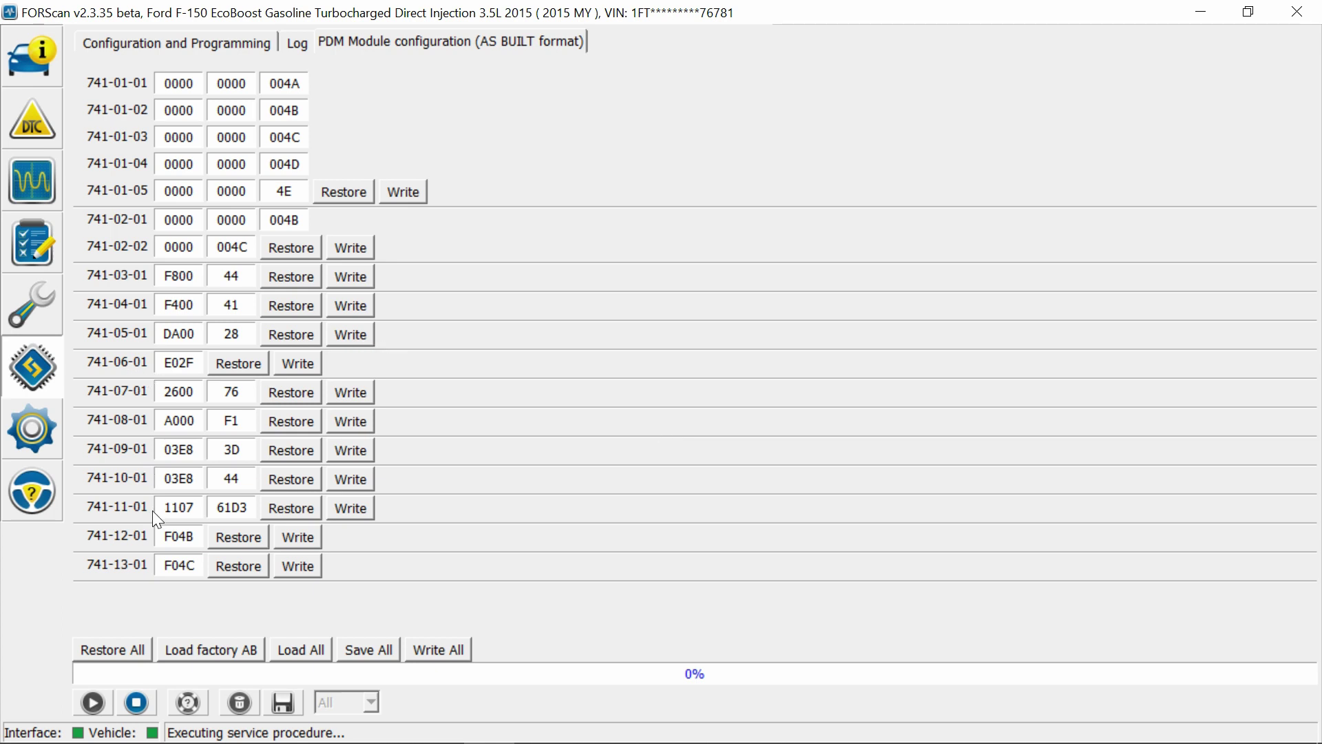
click(137, 703)
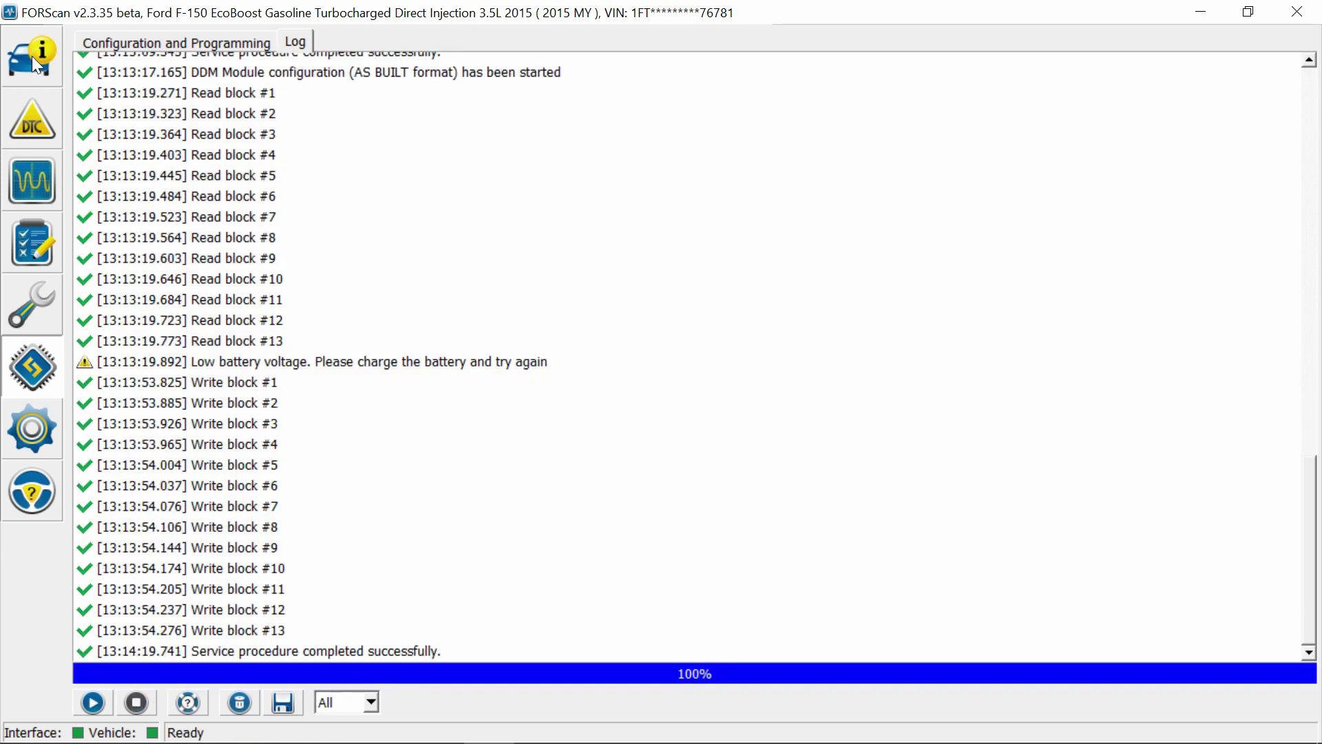
Return to the vehicle connection page and disconnect from the vehicle.
click(32, 56)
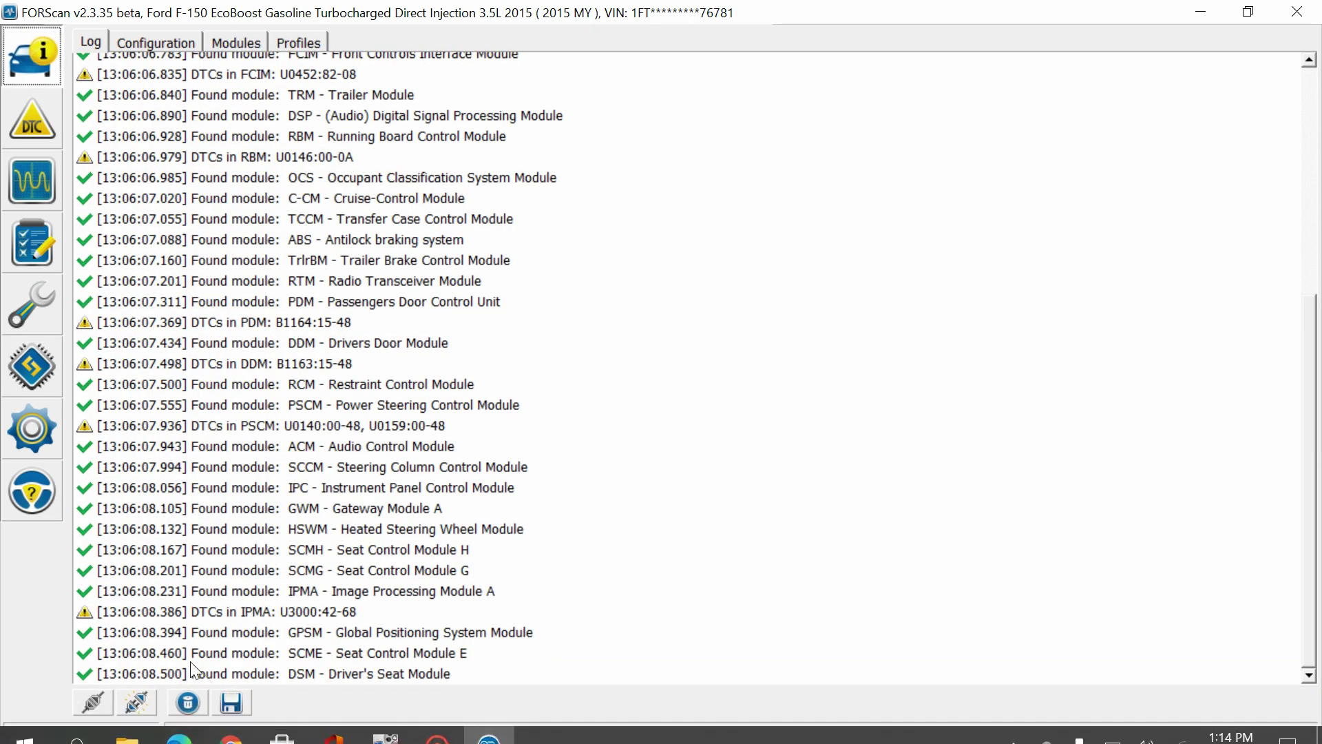
click(131, 702)
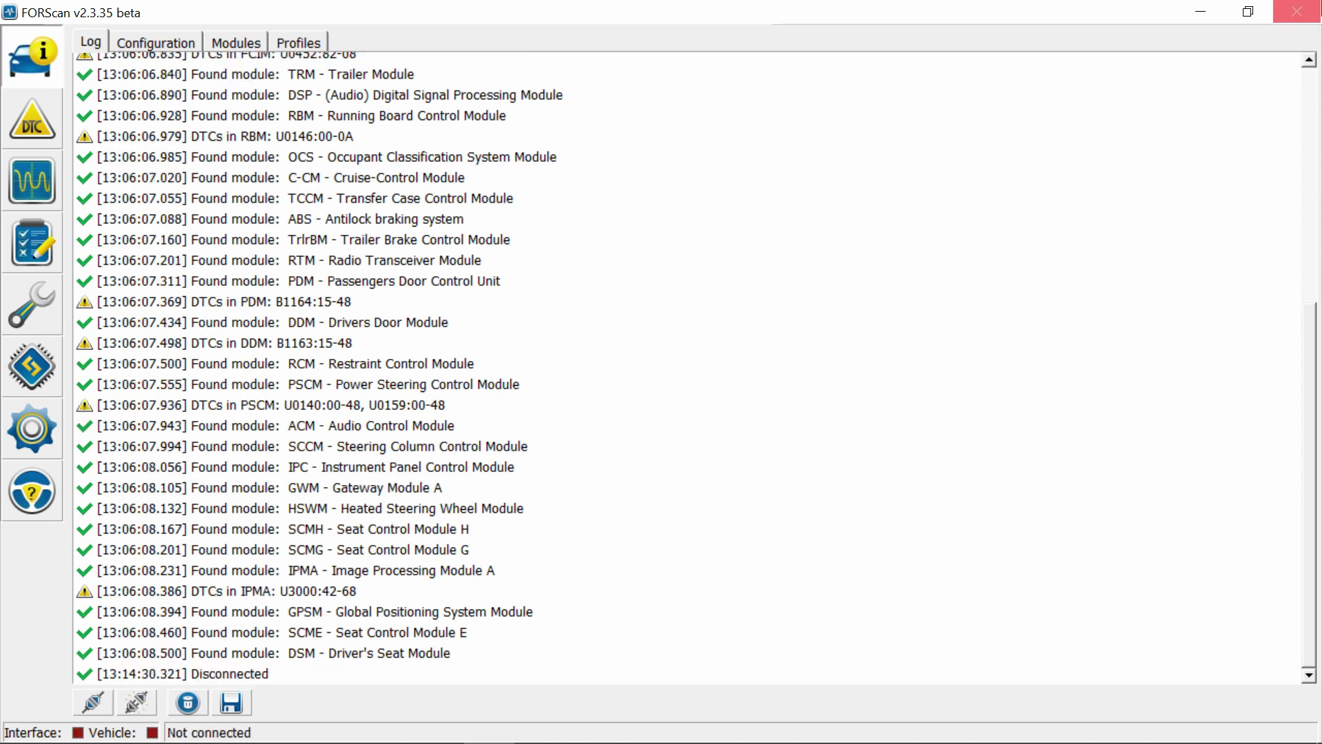